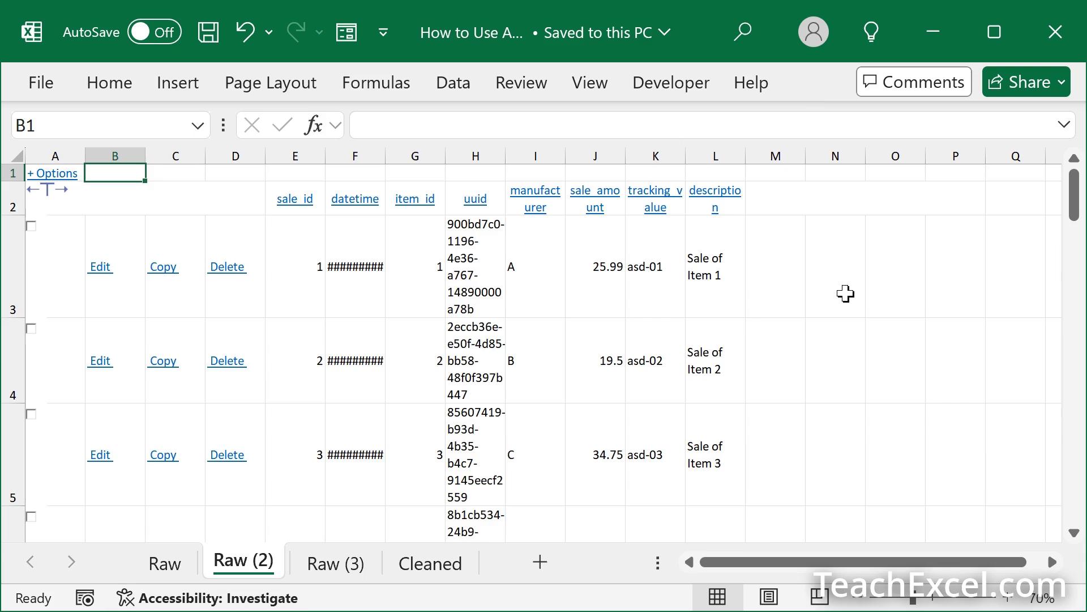
# Compare with the Cleaned sheet, then run SalesAnalysisMacro on the Raw (2) sheet.
pyautogui.click(434, 577)
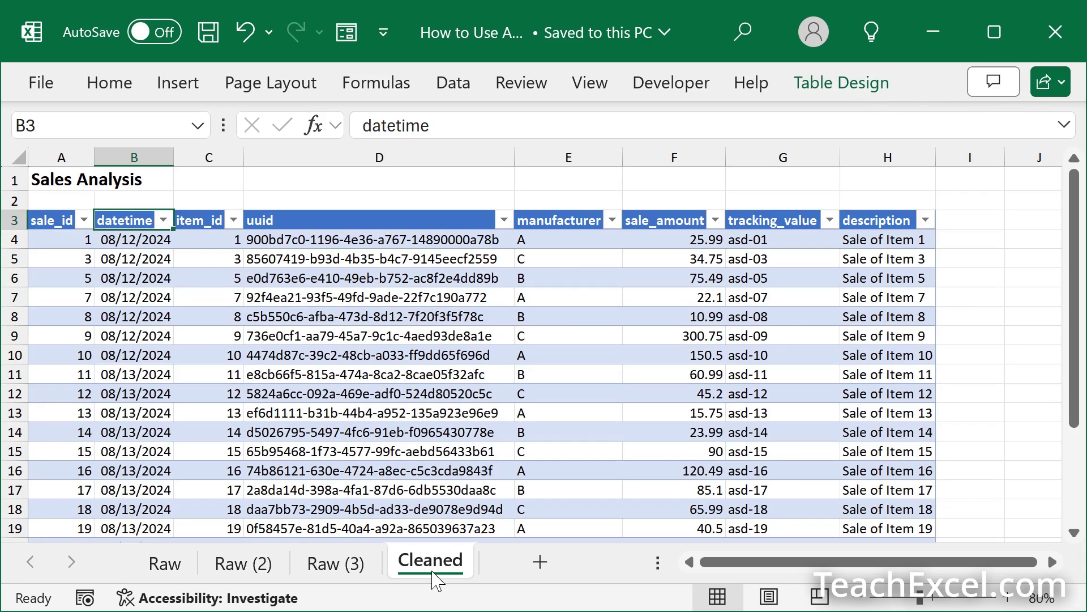
pyautogui.click(237, 566)
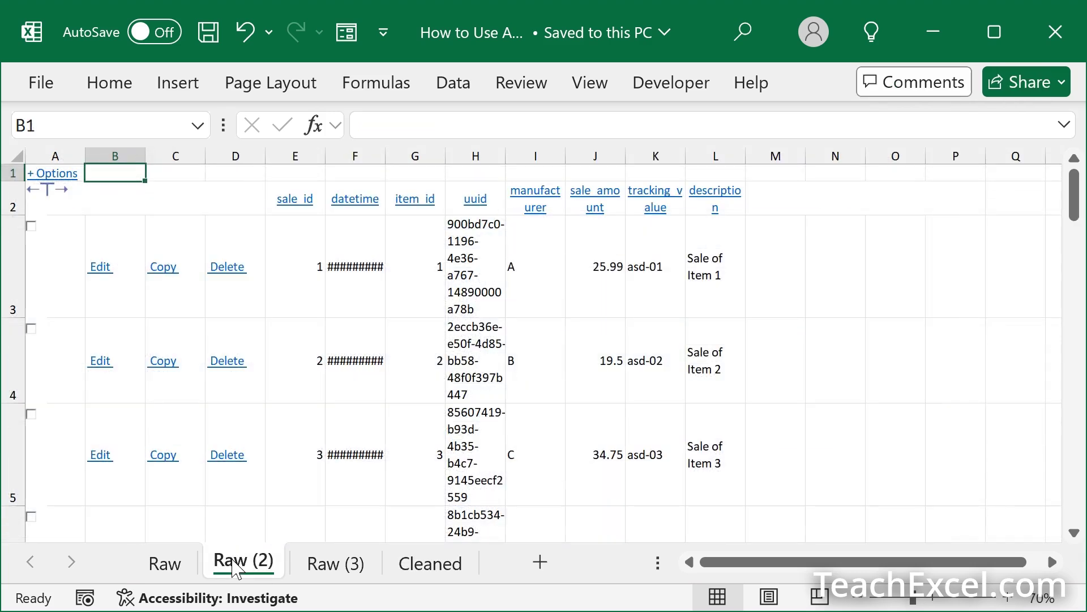
pyautogui.hotkey('alt', 'F8')
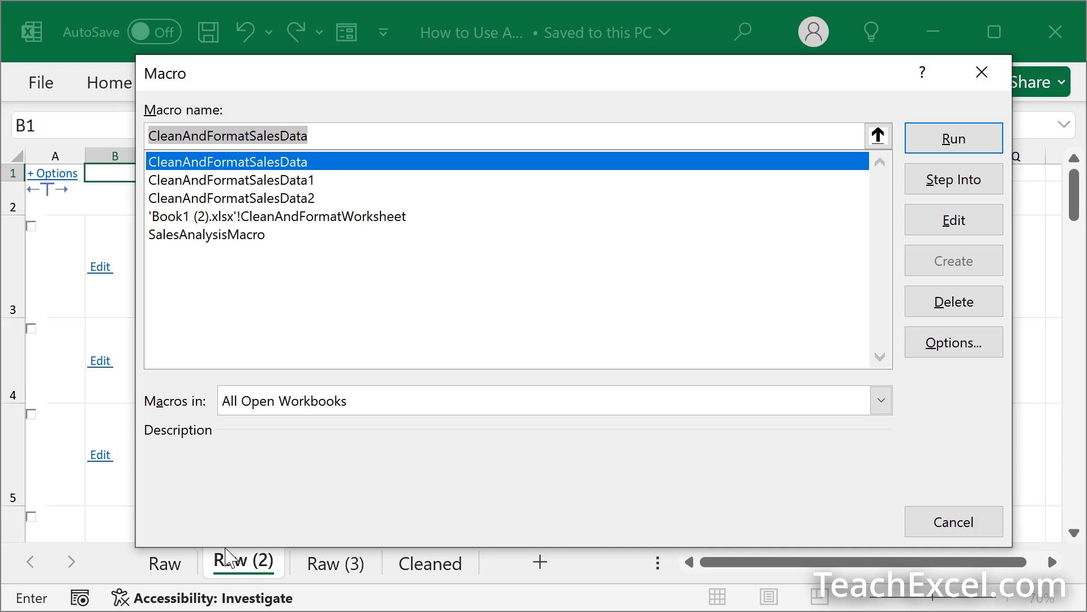
pyautogui.click(192, 238)
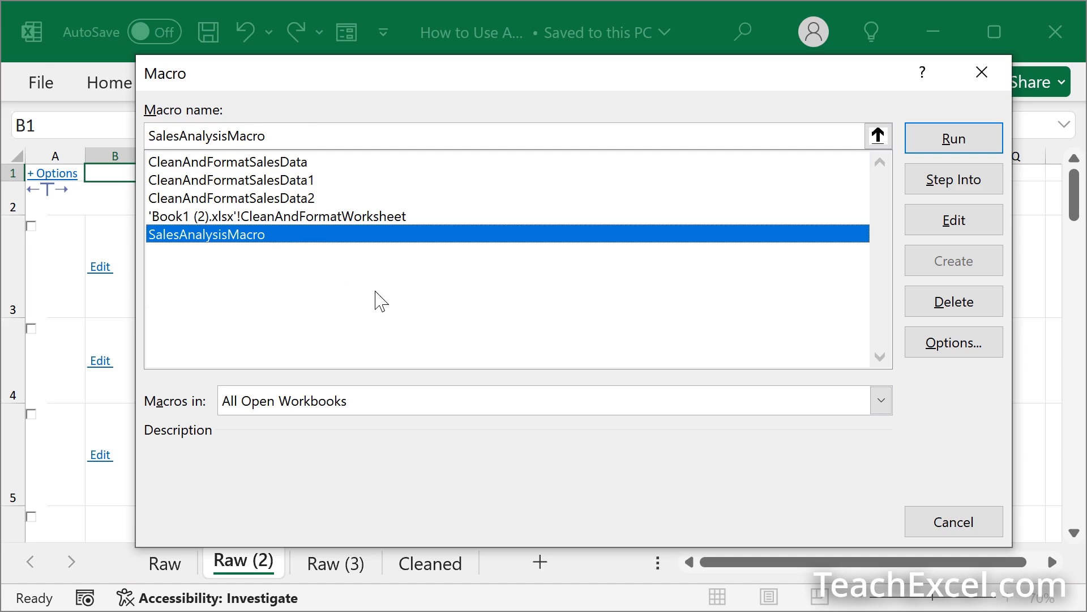
pyautogui.click(940, 143)
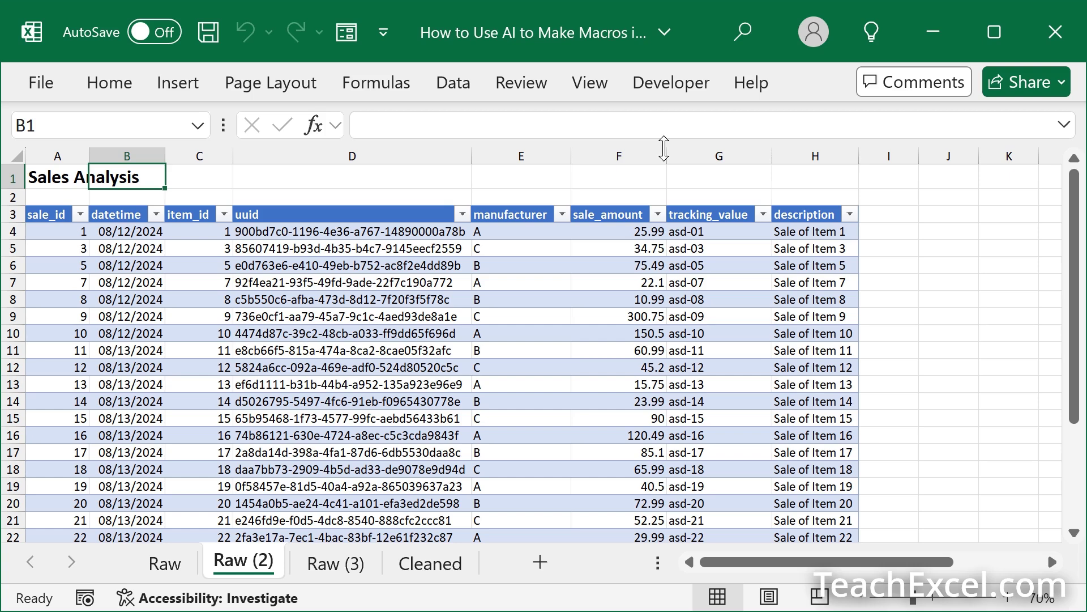
# Bring up the Word prompt document, look over it, and select all its text.
pyautogui.hotkey('alt', 'Tab')
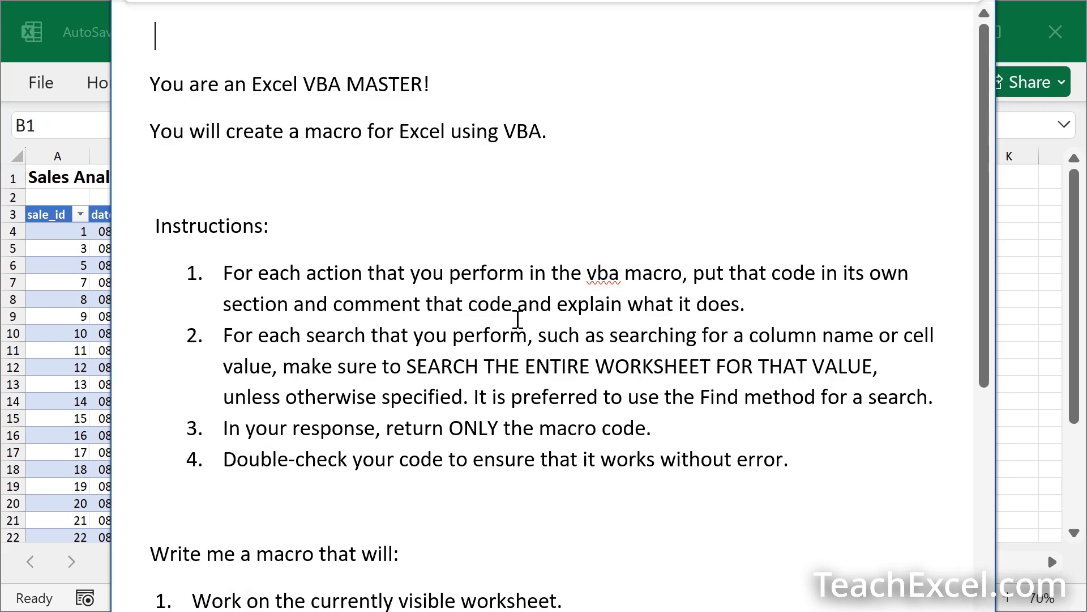
pyautogui.scroll(-5, 517, 319)
pyautogui.scroll(5, 517, 319)
pyautogui.hotkey('ctrl', 'a')
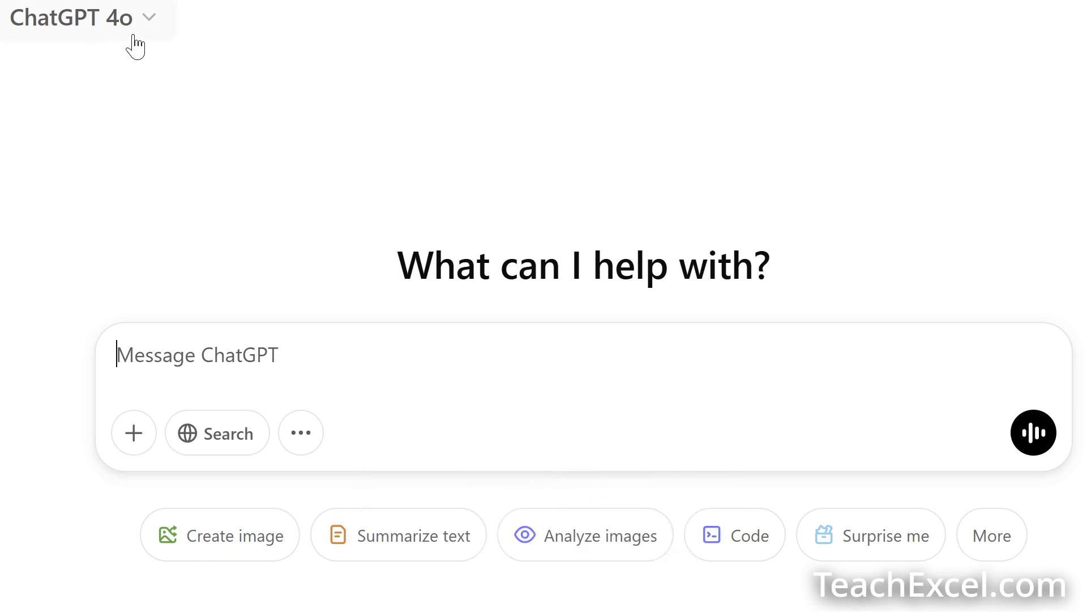
# Keep GPT-4o as the model, then paste and send the VBA macro prompt.
pyautogui.click(155, 23)
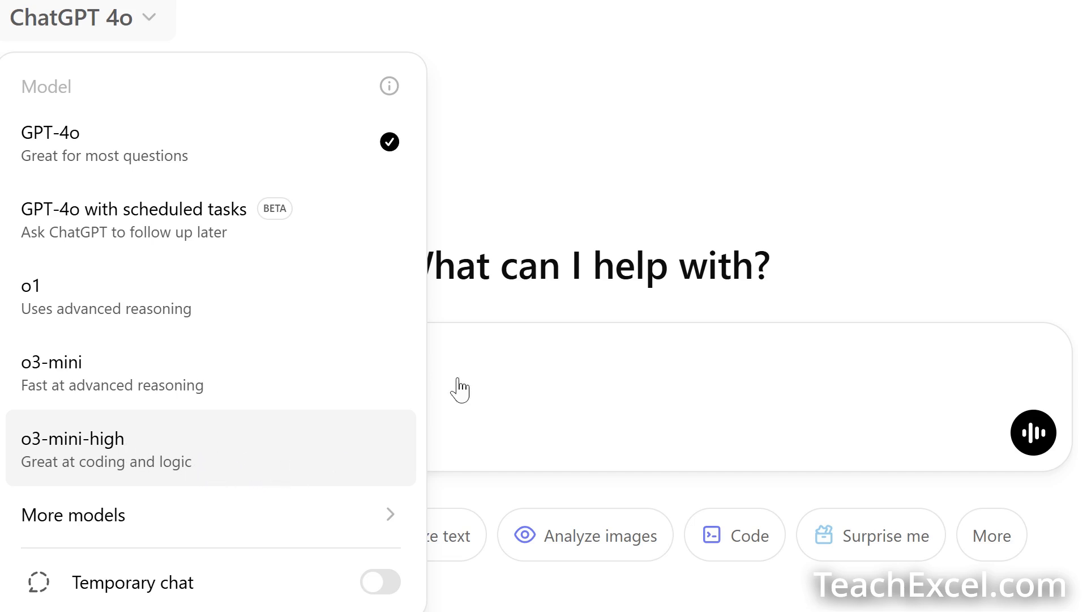
pyautogui.click(603, 182)
pyautogui.click(377, 359)
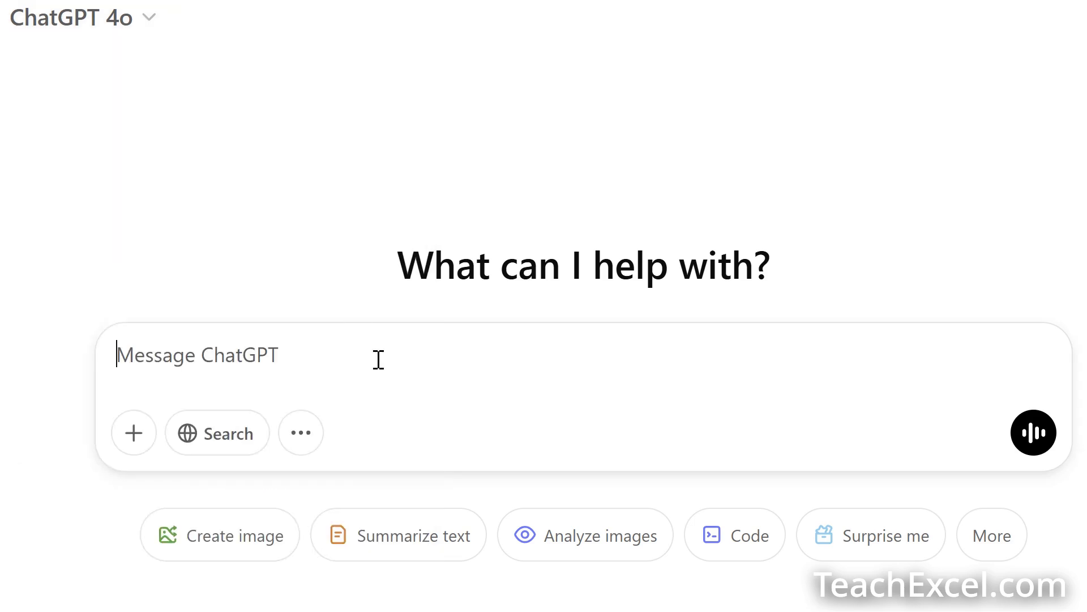
pyautogui.hotkey('ctrl', 'v')
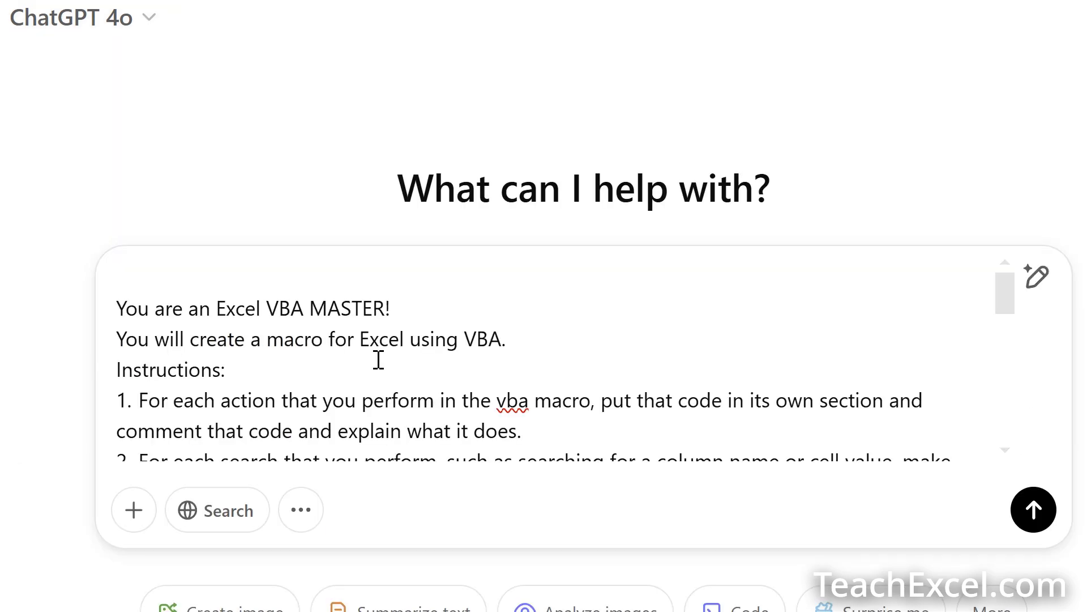
pyautogui.press('Return')
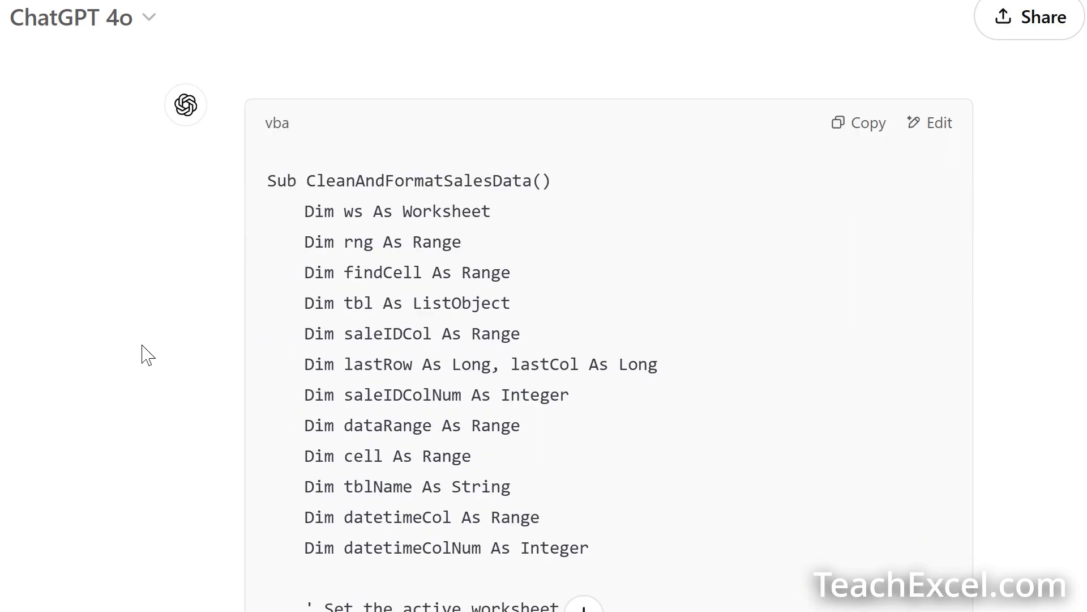
# Scroll through GPT-4o's CleanAndFormatSalesData macro reply.
pyautogui.scroll(-18, 146, 355)
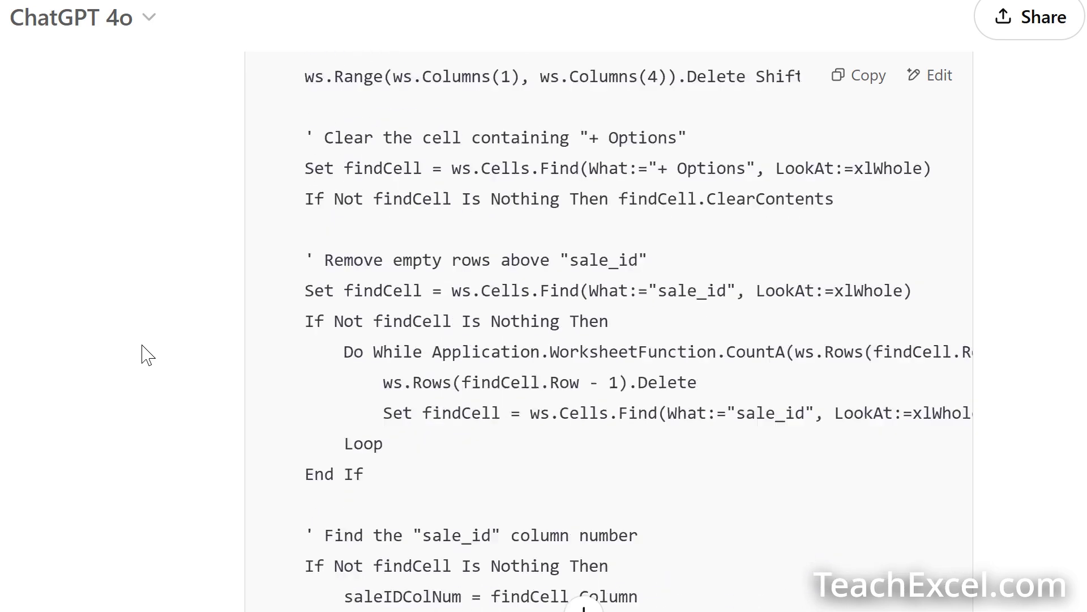
pyautogui.scroll(-10, 146, 355)
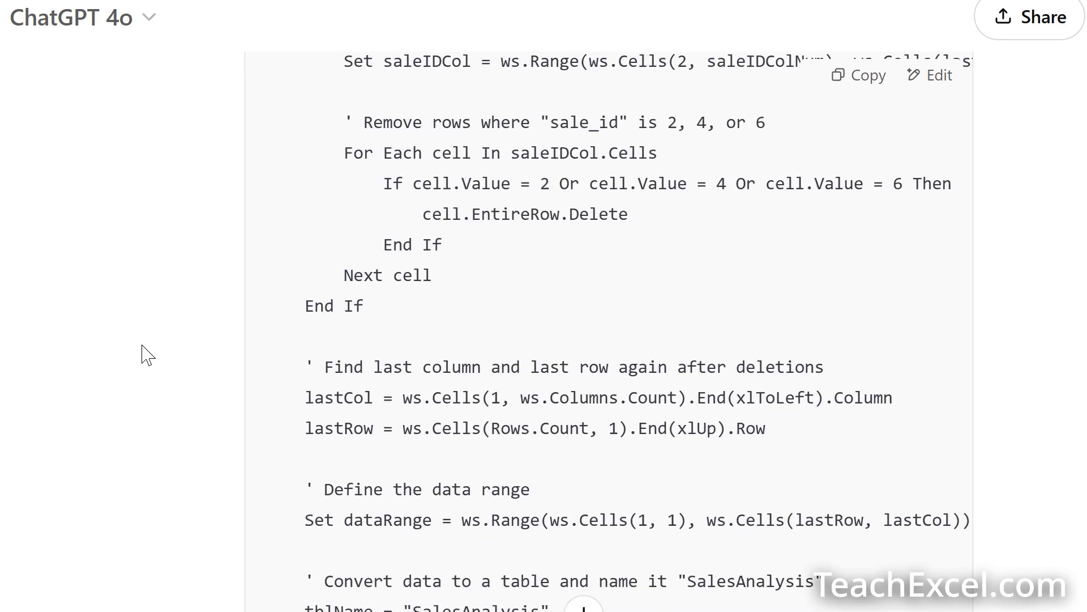
pyautogui.scroll(-11, 146, 355)
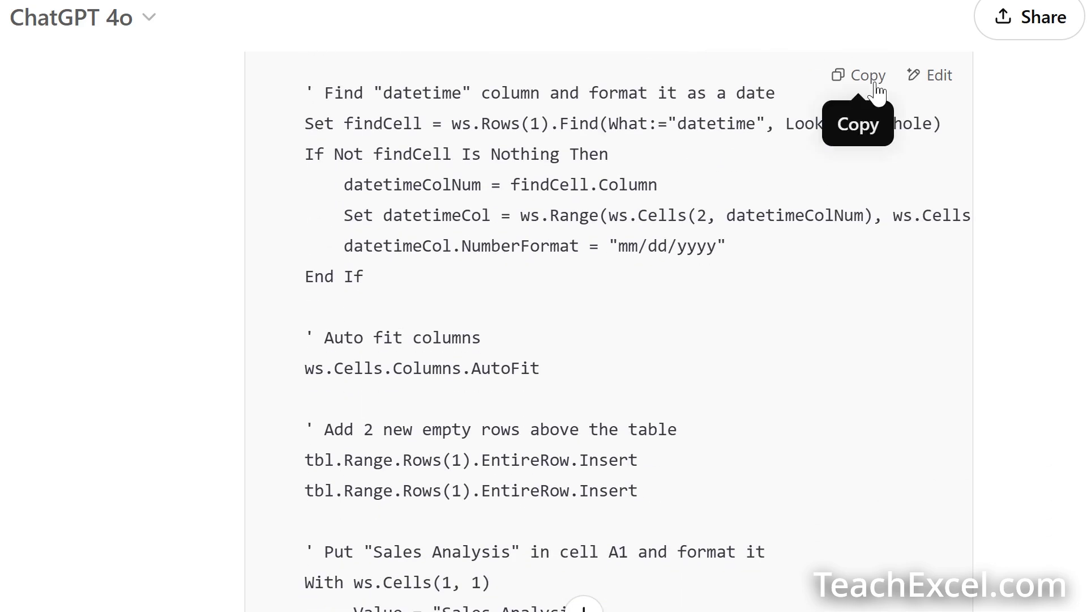
pyautogui.scroll(-3, 214, 387)
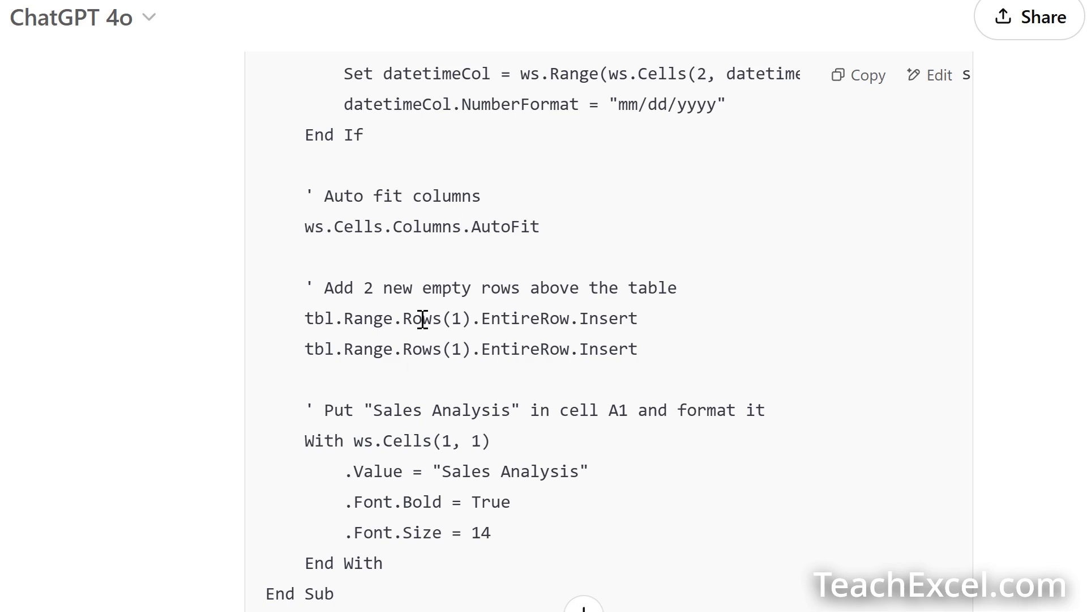
pyautogui.scroll(-1, 427, 318)
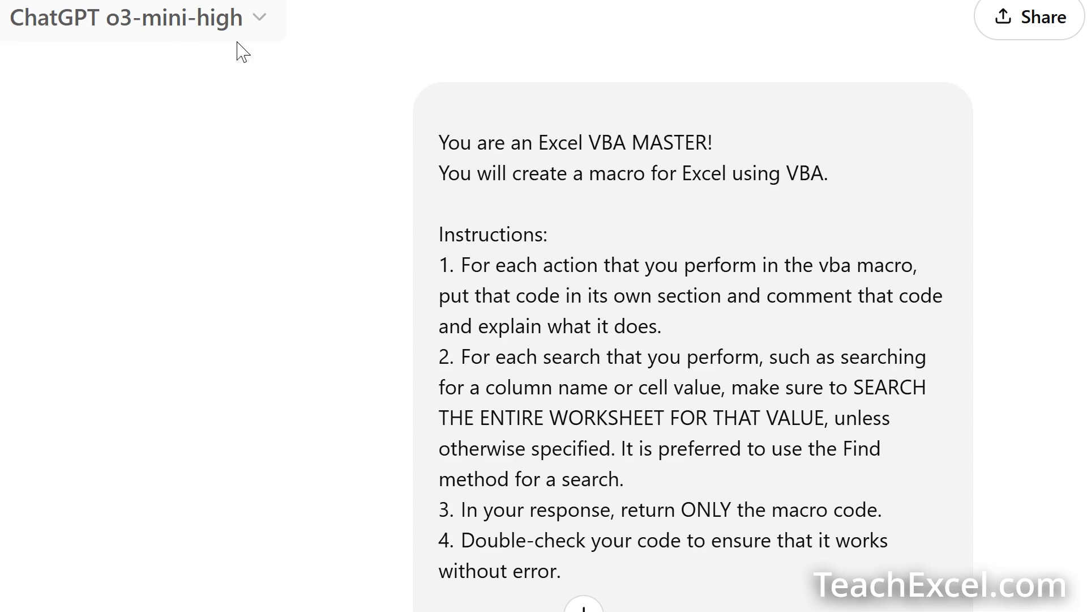
# Read through o3-mini-high's reply and copy its SalesAnalysisMacro VBA code block.
pyautogui.scroll(-15, 346, 200)
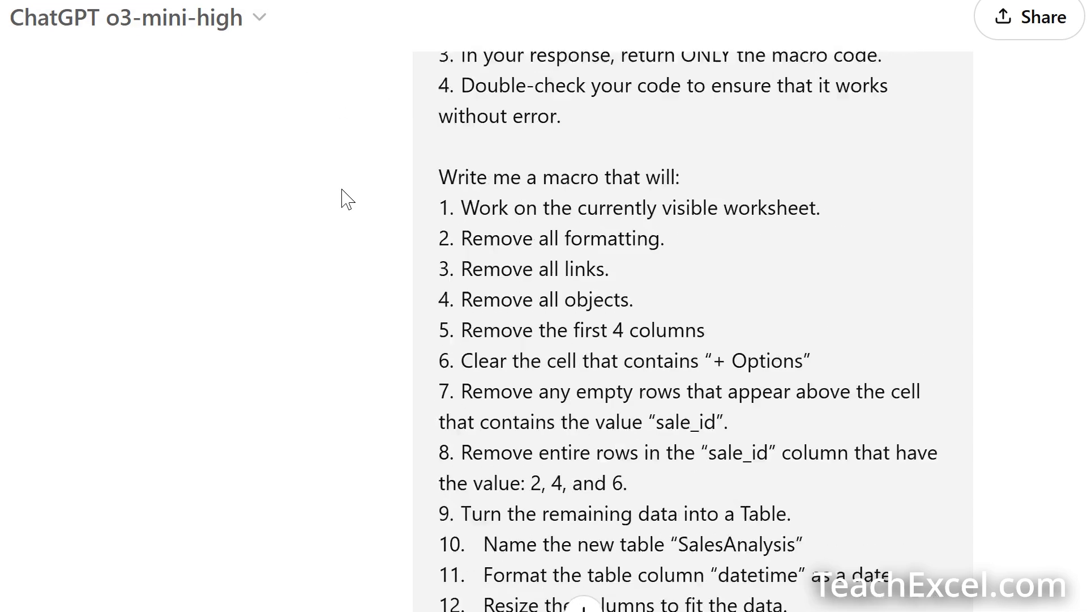
pyautogui.scroll(-5, 317, 221)
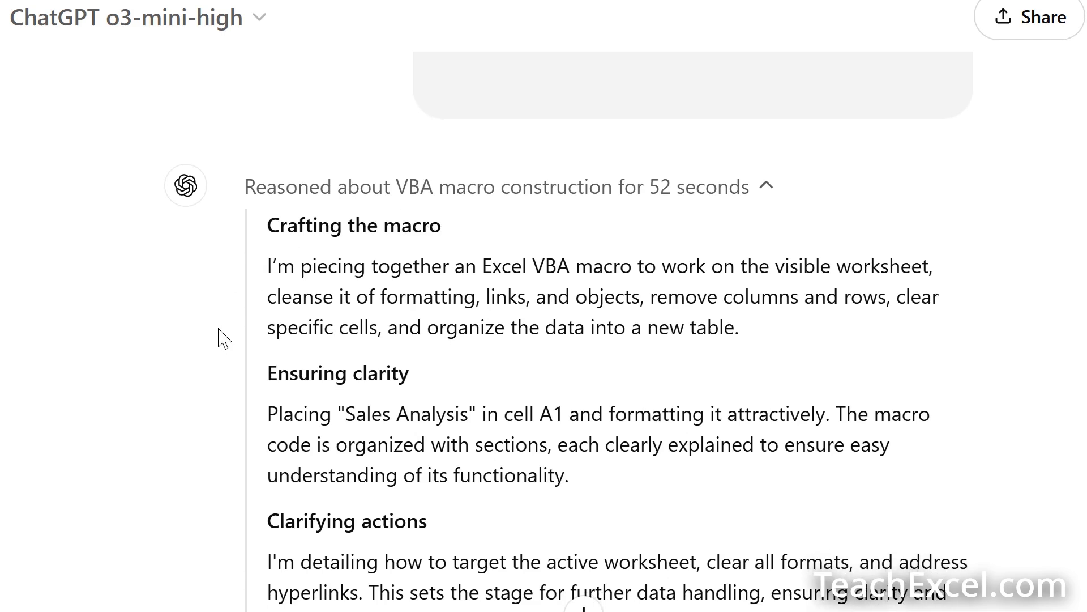
pyautogui.scroll(-2, 221, 337)
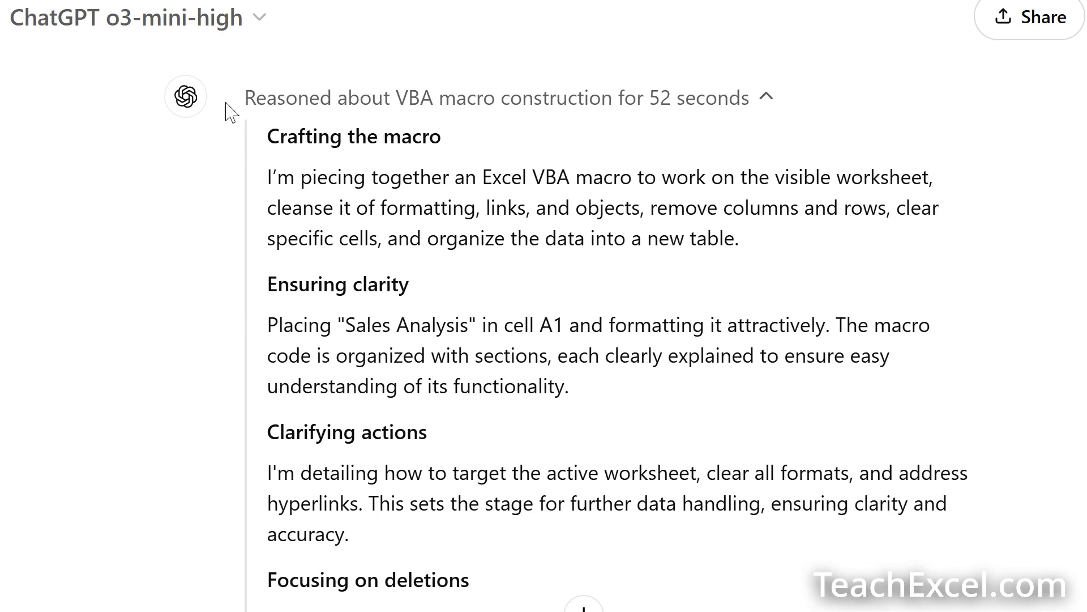
pyautogui.scroll(-15, 212, 484)
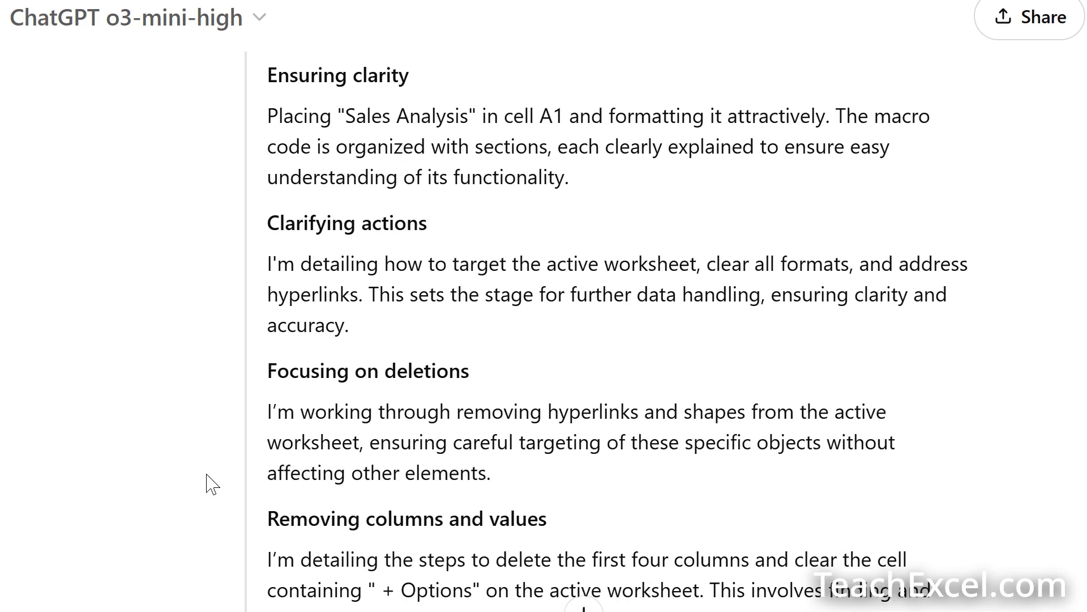
pyautogui.scroll(-20, 213, 485)
pyautogui.scroll(-20, 212, 484)
pyautogui.scroll(-5, 213, 484)
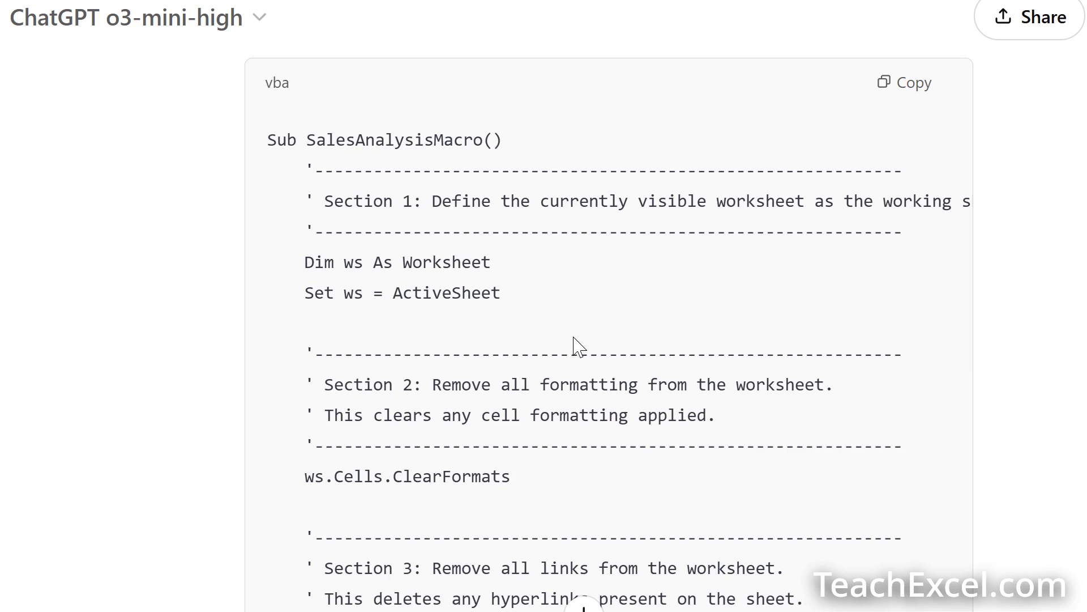
pyautogui.click(895, 91)
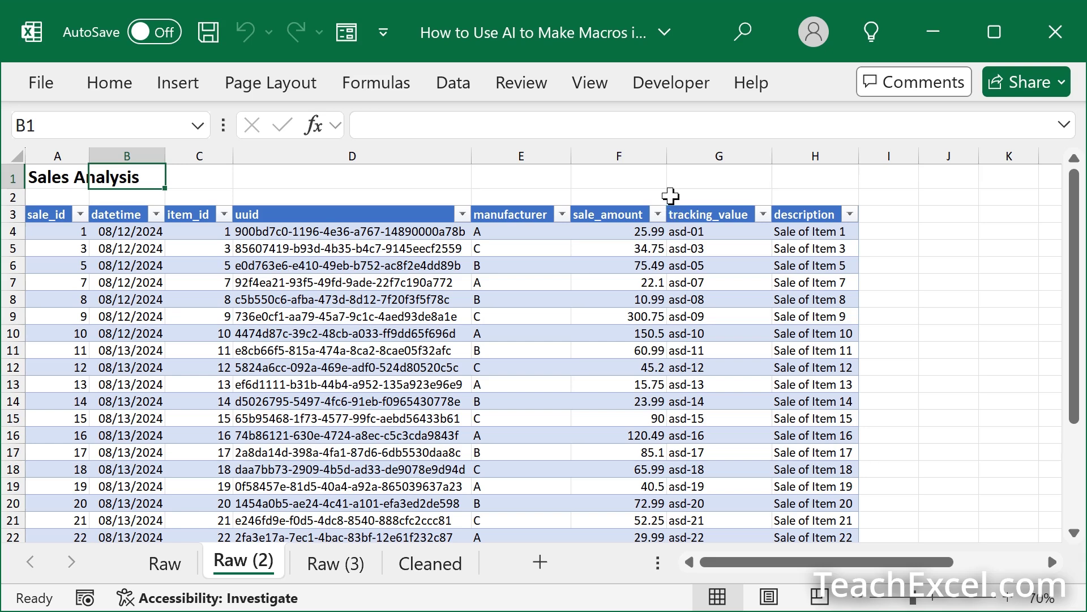
# In the VBA editor, insert a new module into the tutorial workbook's project and paste the code.
pyautogui.hotkey('alt', 'F11')
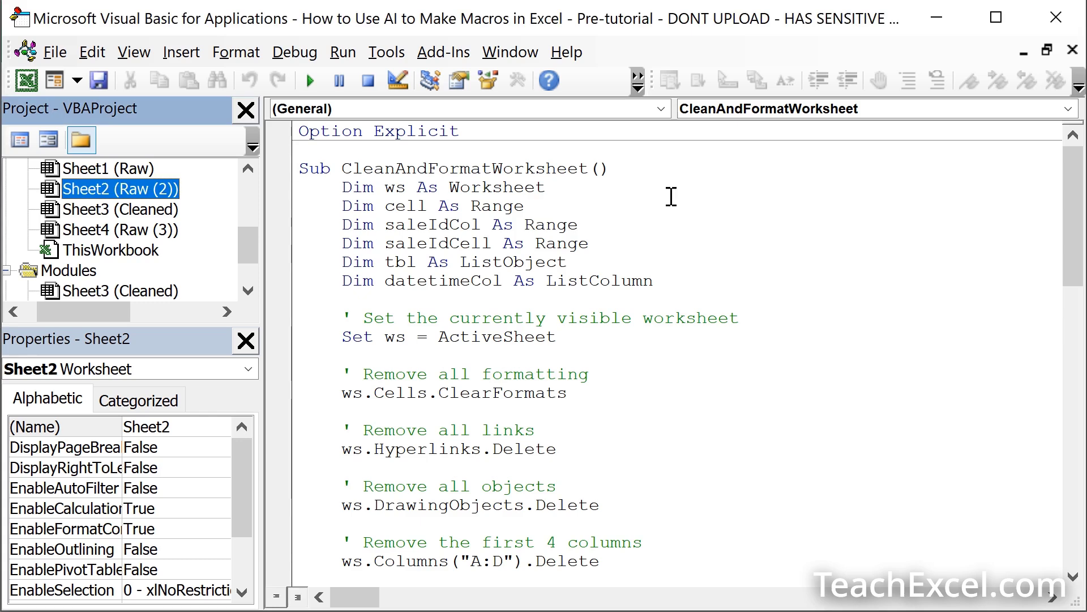
pyautogui.moveTo(243, 240); pyautogui.dragTo(243, 214)
pyautogui.click(122, 230)
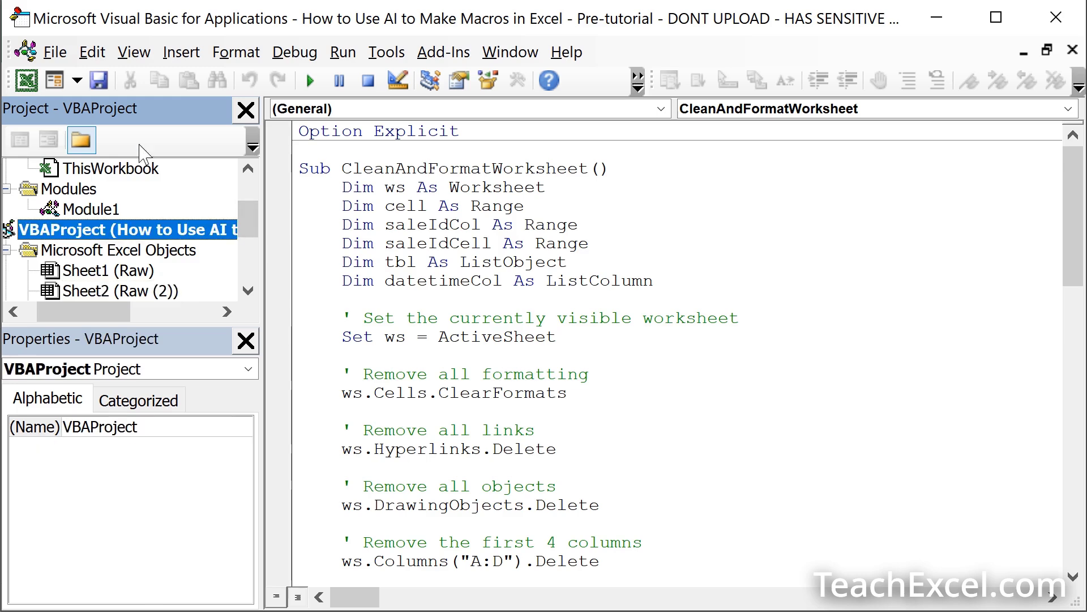
pyautogui.click(133, 52)
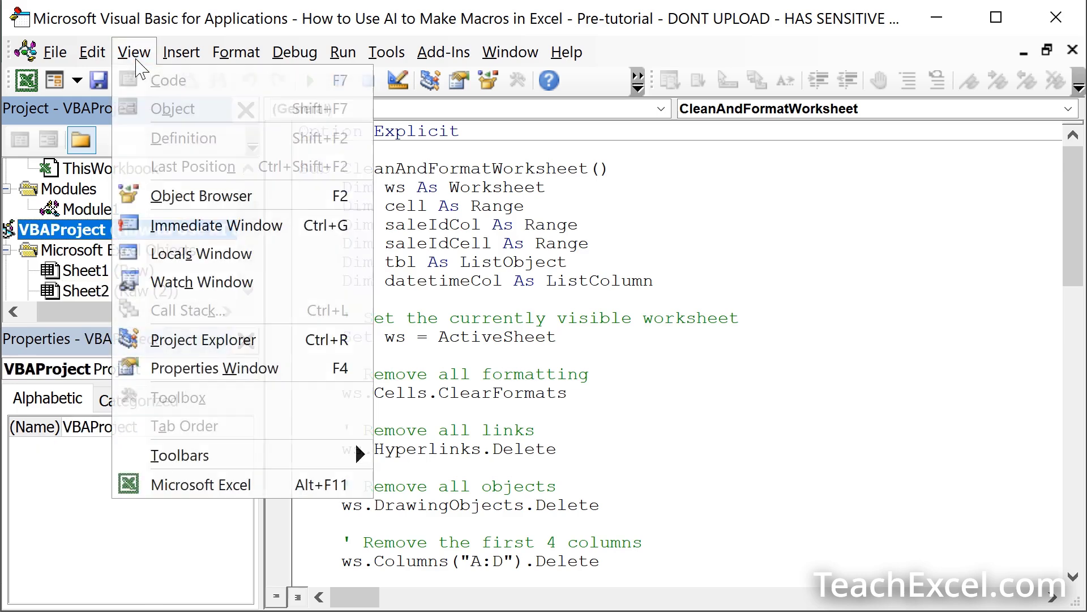
pyautogui.click(267, 343)
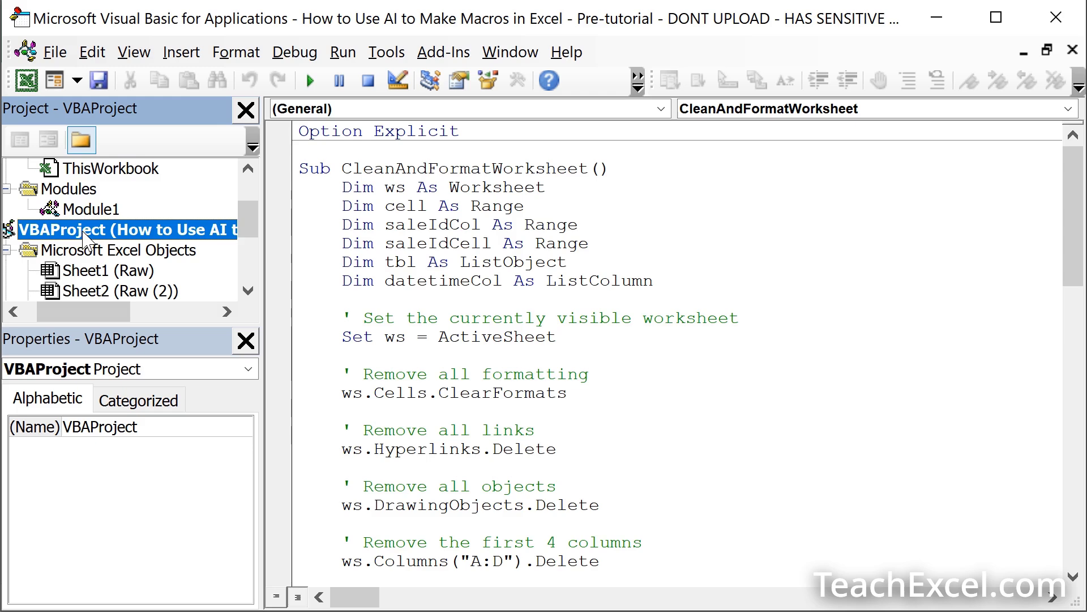
pyautogui.click(177, 50)
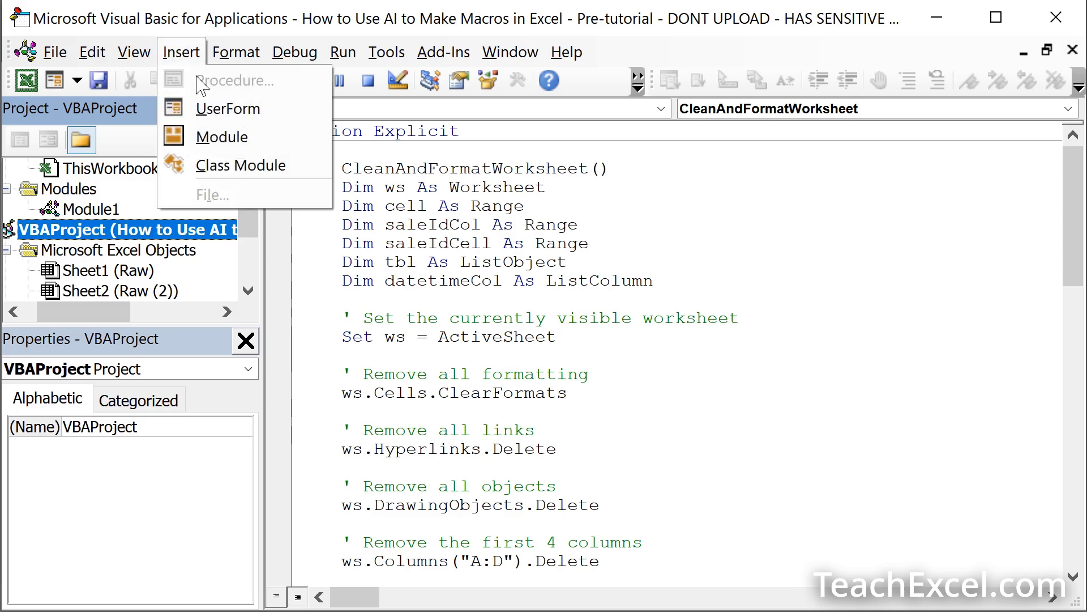
pyautogui.click(221, 138)
pyautogui.hotkey('ctrl', 'v')
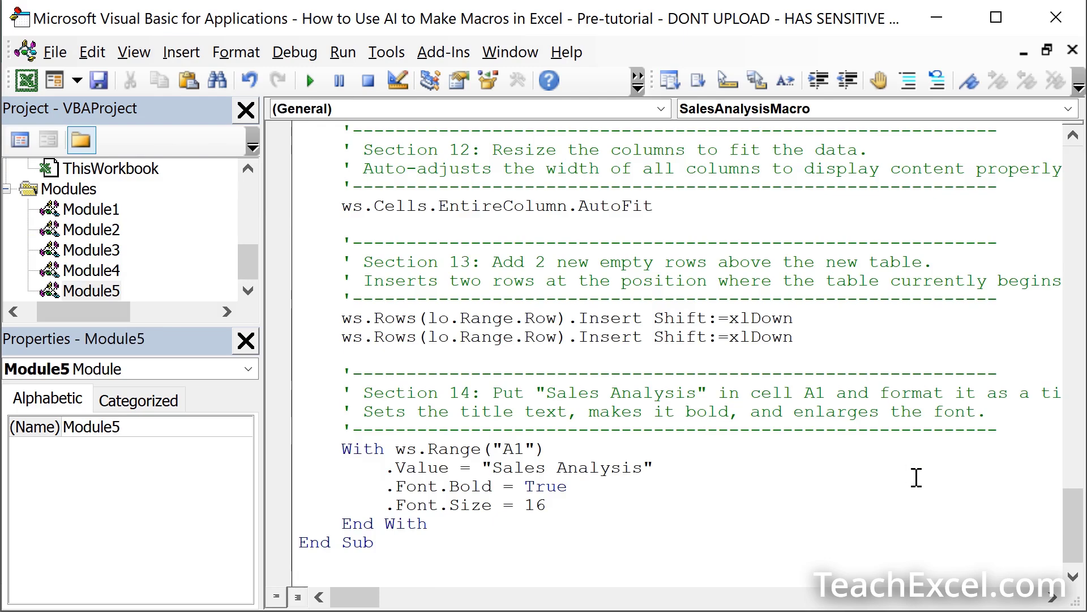
# Append 00 to the Sub name, making it SalesAnalysisMacro00, and return to Excel.
pyautogui.moveTo(1076, 507); pyautogui.dragTo(1075, 164)
pyautogui.doubleClick(468, 170)
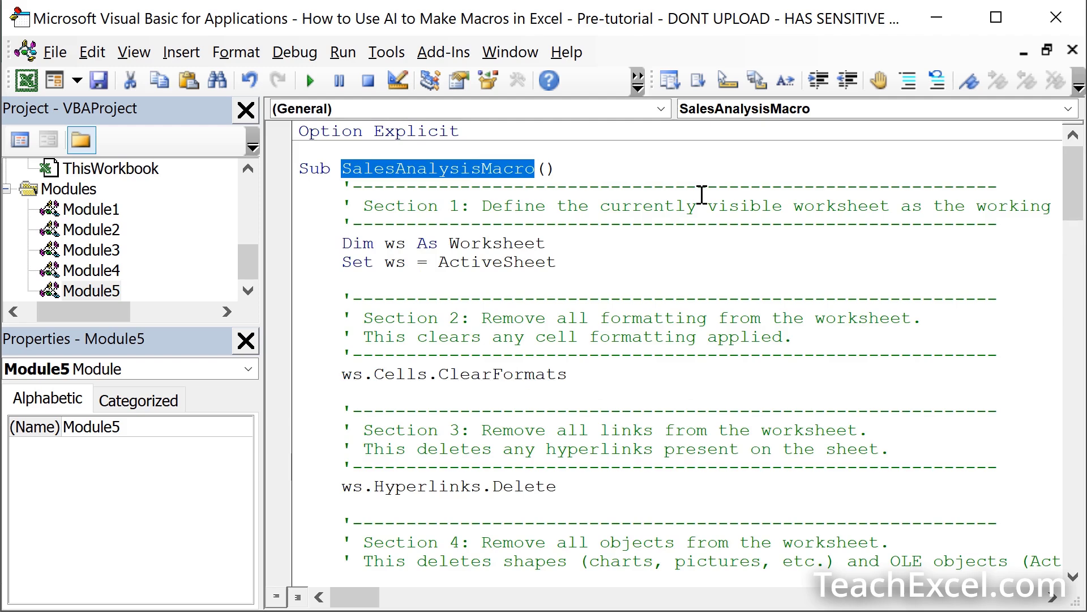
pyautogui.click(638, 170)
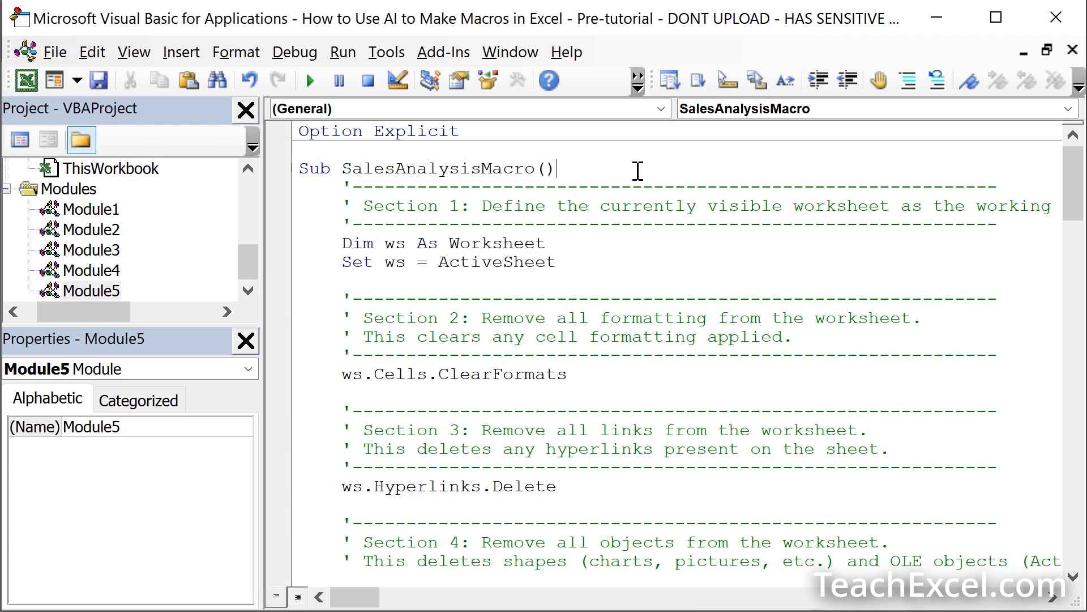
pyautogui.click(567, 226)
pyautogui.click(538, 168)
pyautogui.write('00')
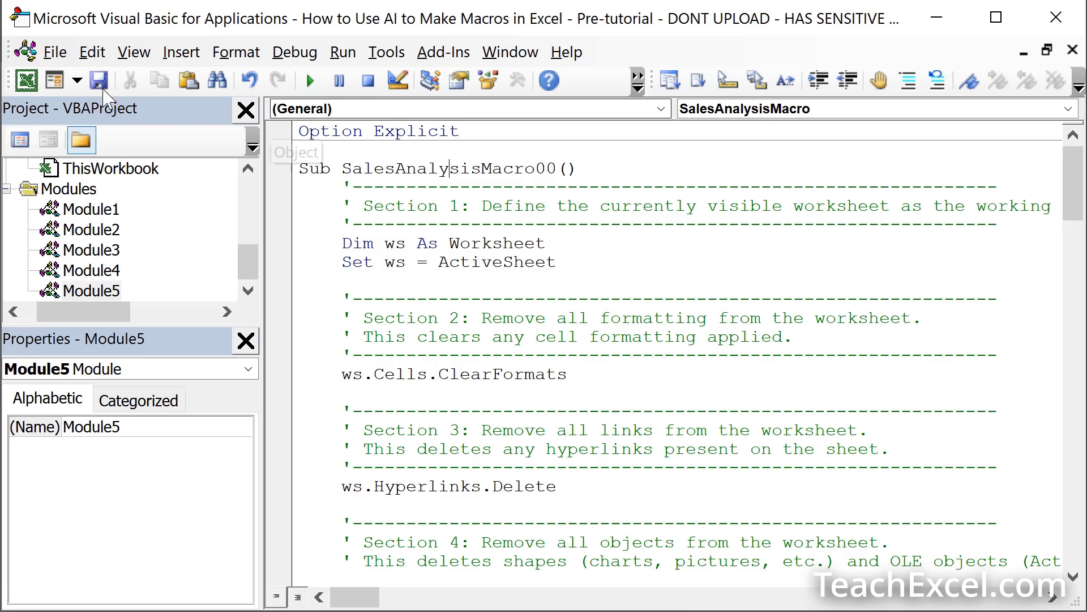
pyautogui.click(27, 81)
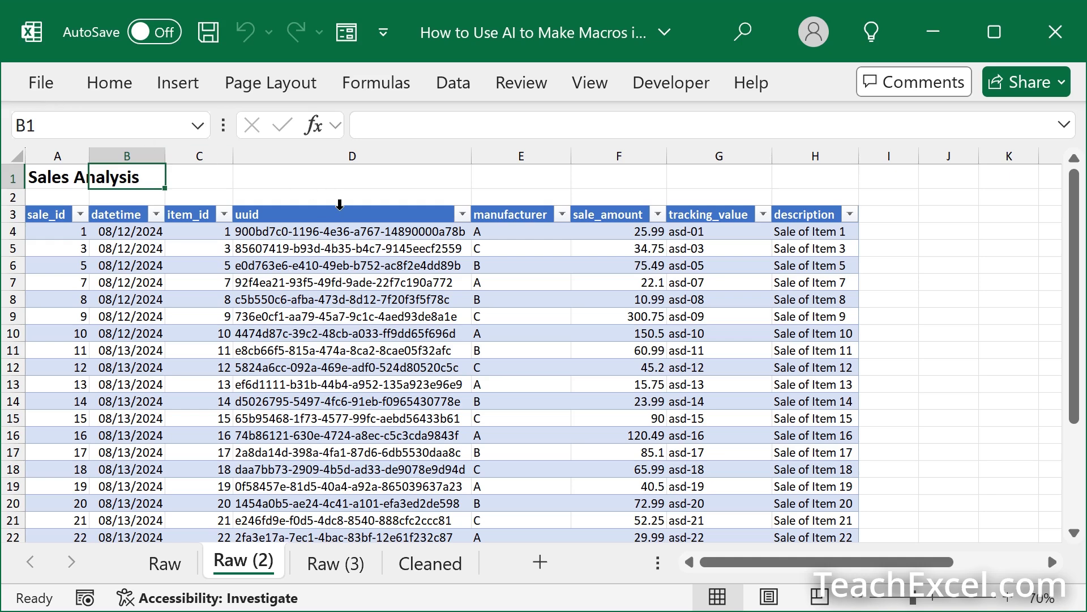
# Run SalesAnalysisMacro, not SalesAnalysisMacro00, from the Alt+F8 Macro list.
pyautogui.hotkey('alt', 'F8')
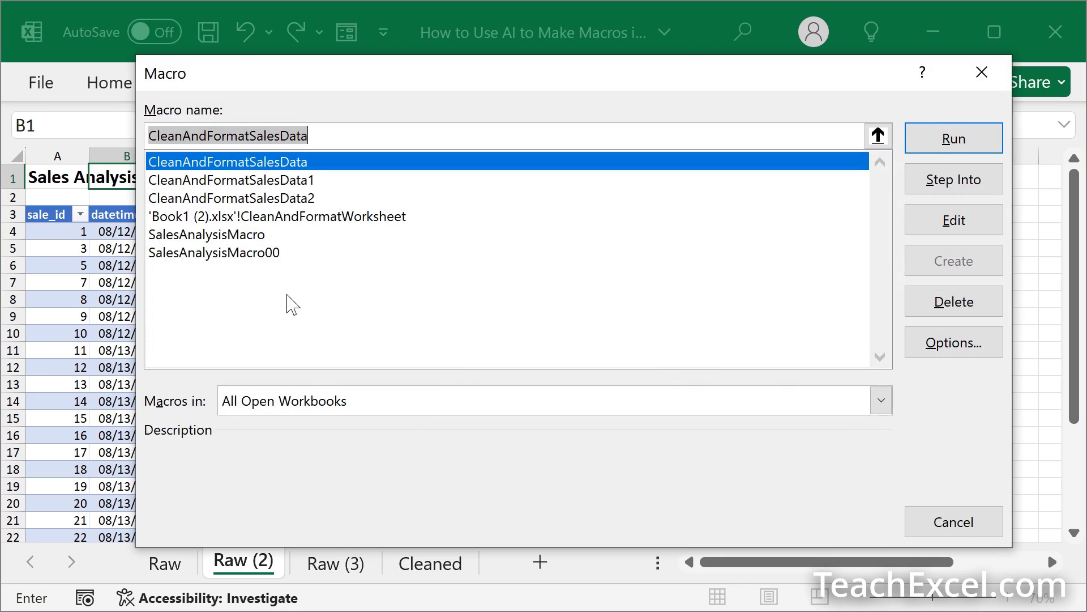
pyautogui.click(216, 234)
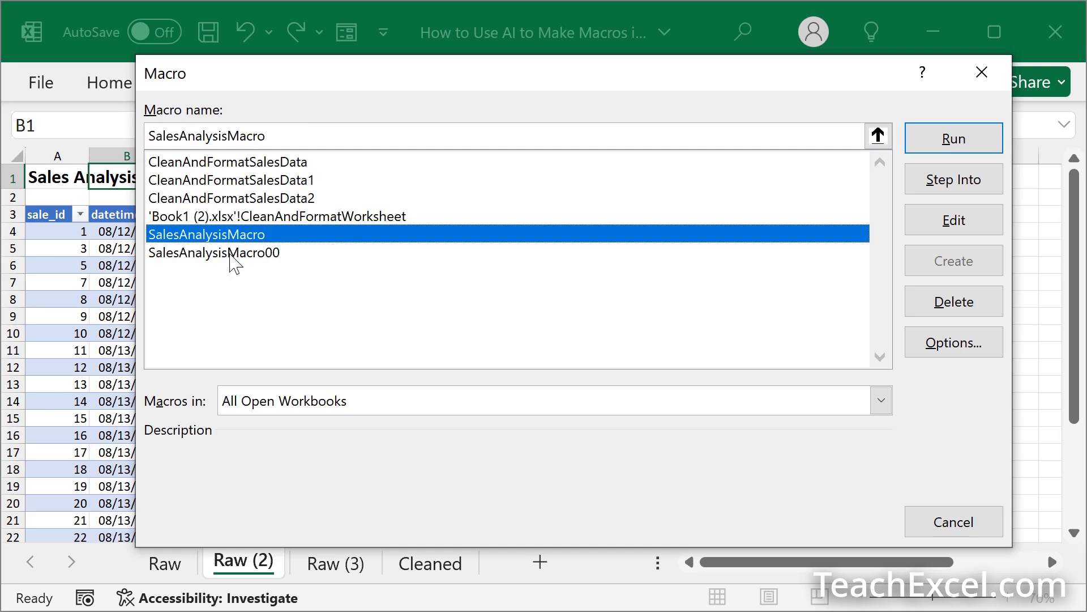
pyautogui.click(232, 256)
pyautogui.click(241, 235)
pyautogui.click(952, 139)
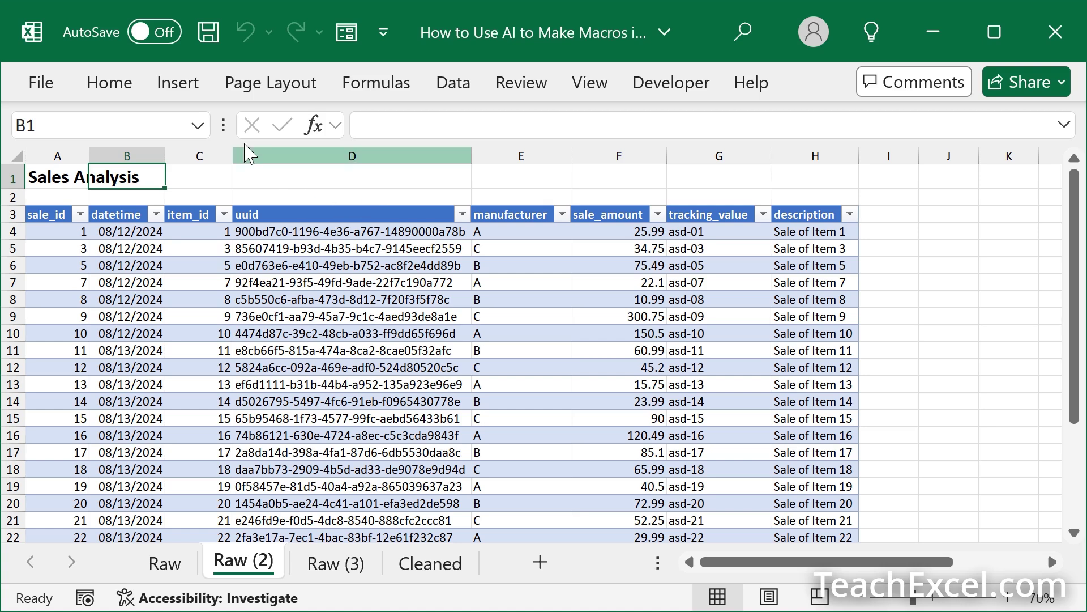
# Draw a rounded rectangle over cells C1:D2 and label it 'Button'.
pyautogui.click(178, 82)
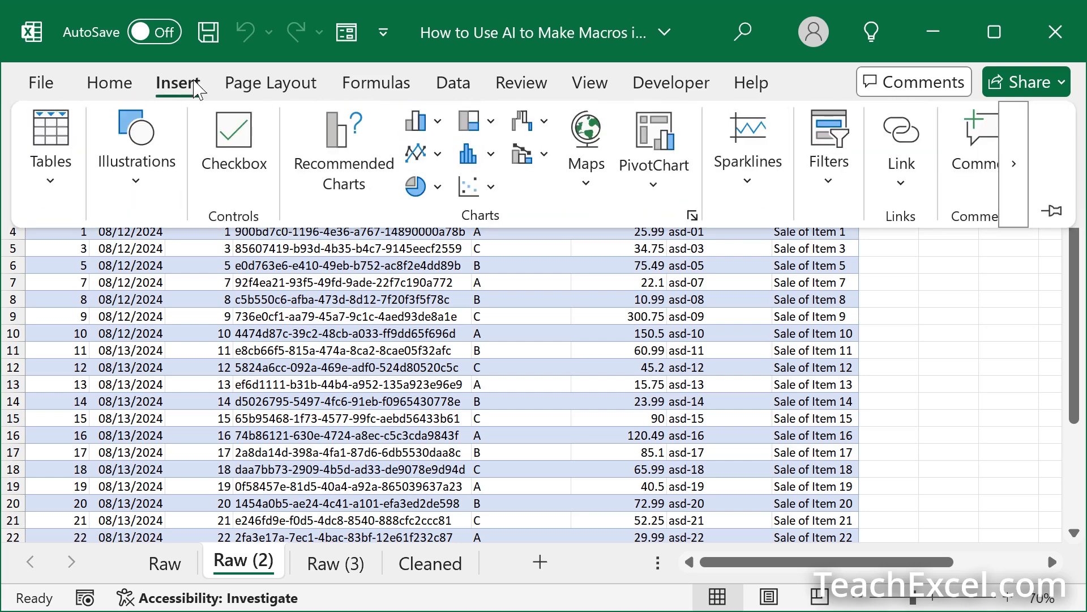
pyautogui.click(146, 142)
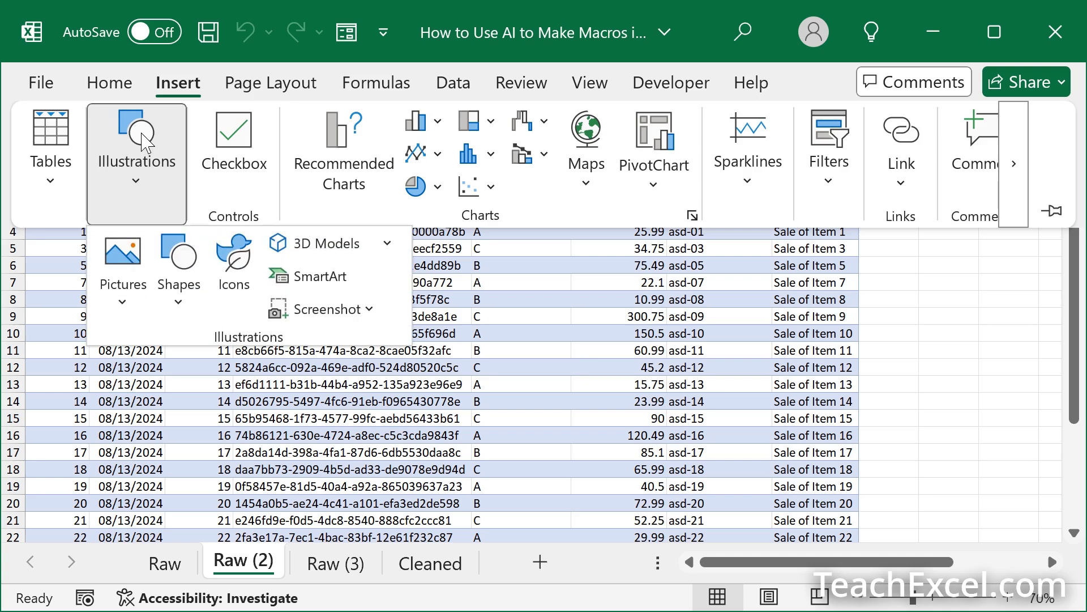
pyautogui.click(184, 260)
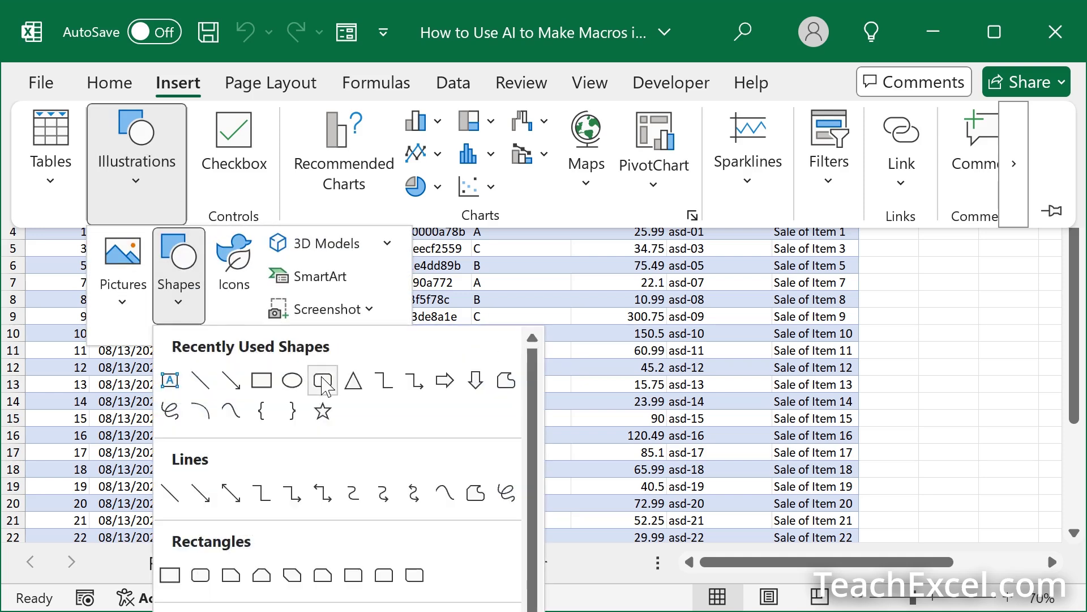
pyautogui.click(323, 380)
pyautogui.moveTo(223, 170)
pyautogui.mouseDown()
pyautogui.moveTo(368, 184)
pyautogui.moveTo(372, 203)
pyautogui.mouseUp()
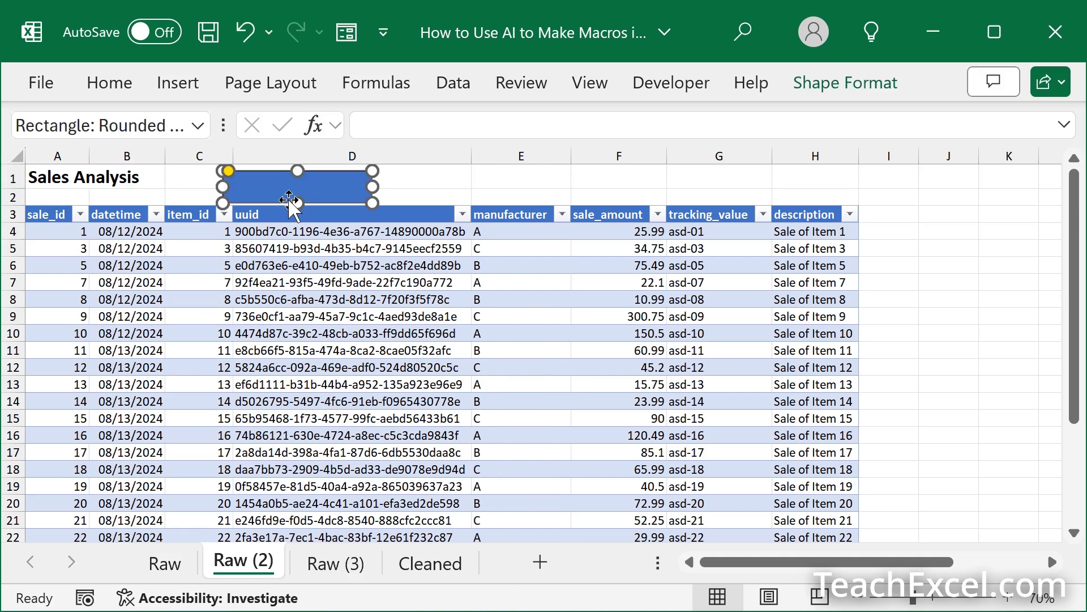
pyautogui.write('Button')
# Centre the Button shape's text both vertically and horizontally.
pyautogui.click(101, 85)
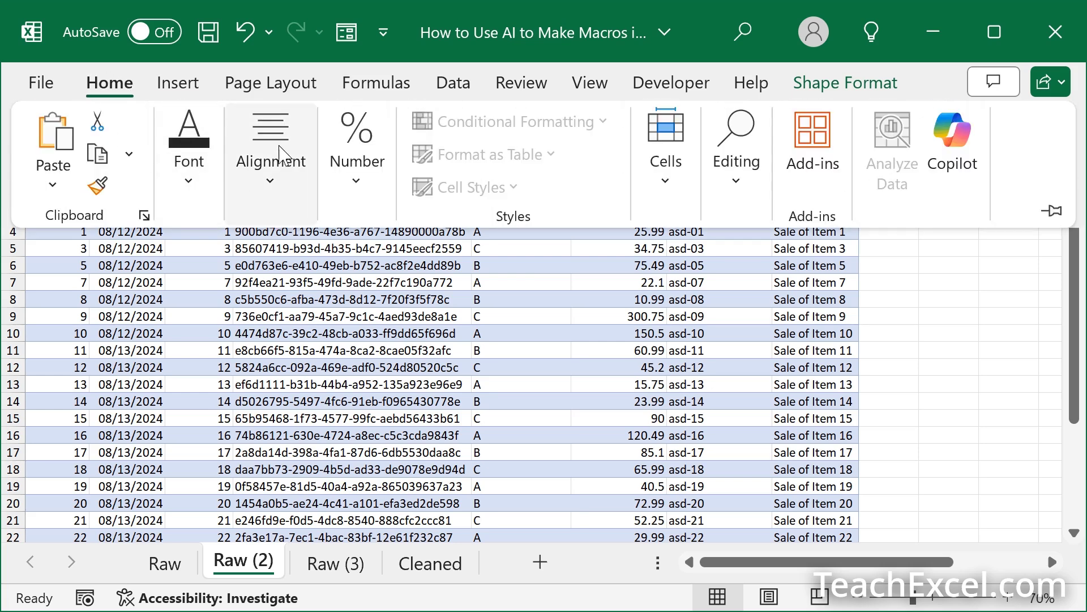
pyautogui.click(252, 150)
pyautogui.click(284, 253)
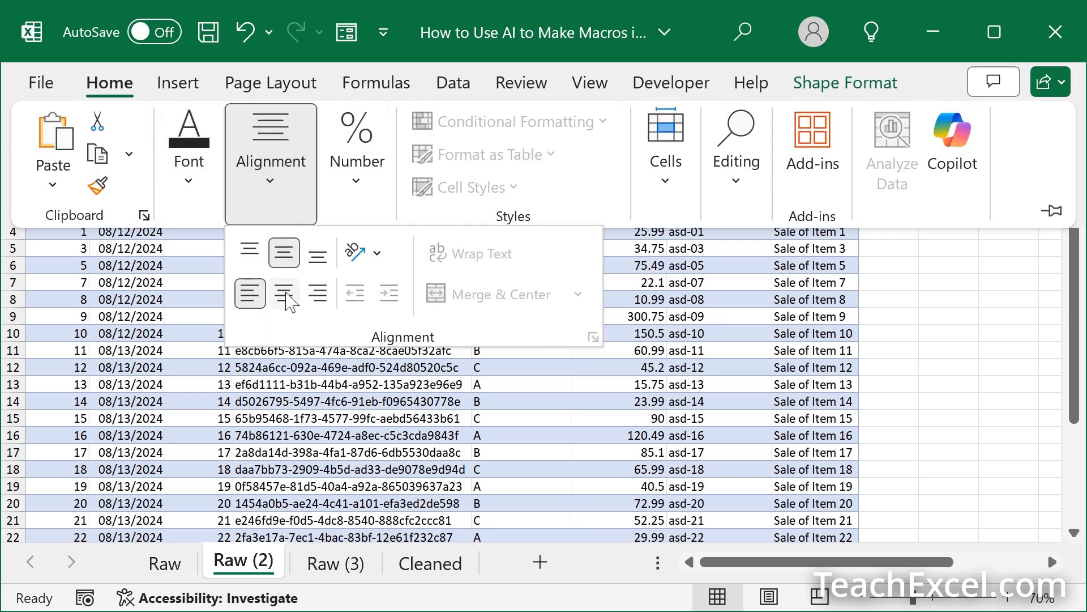
pyautogui.click(288, 298)
pyautogui.click(117, 87)
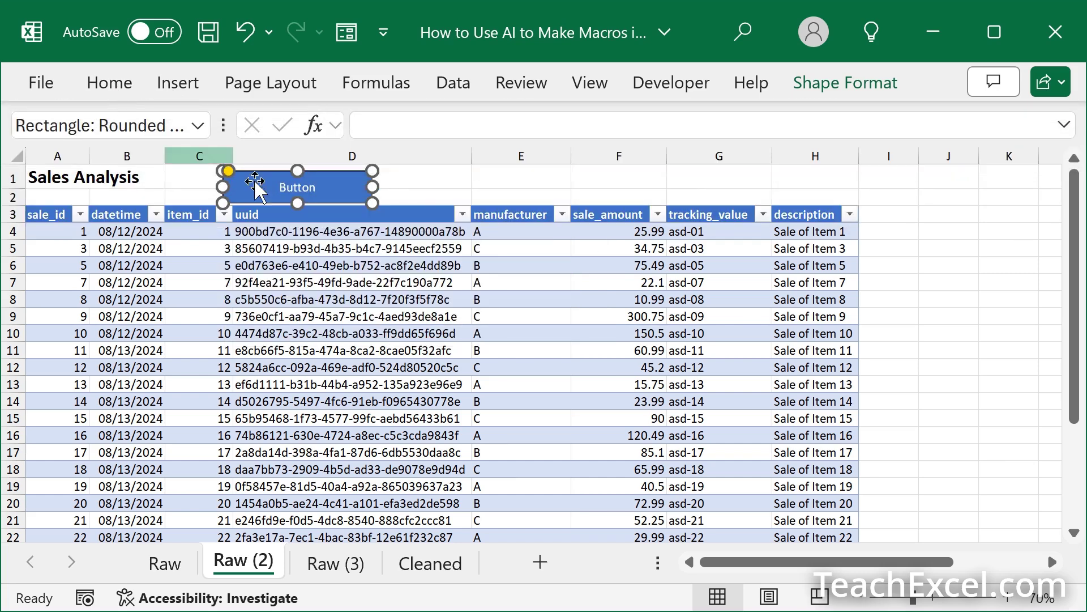
# Assign SalesAnalysisMacro to the Button shape.
pyautogui.rightClick(335, 187)
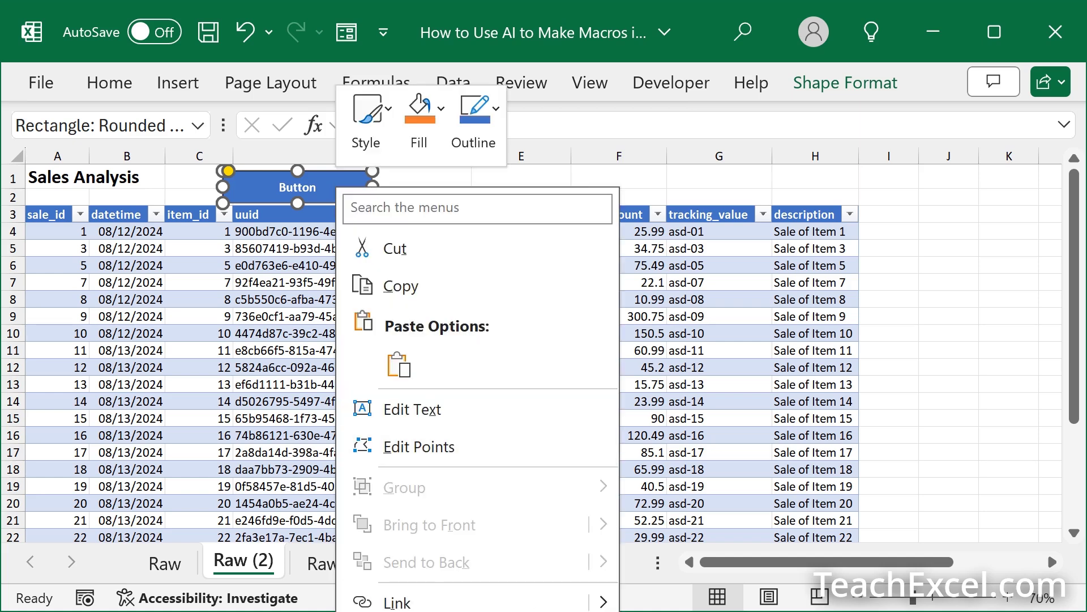
pyautogui.click(527, 611)
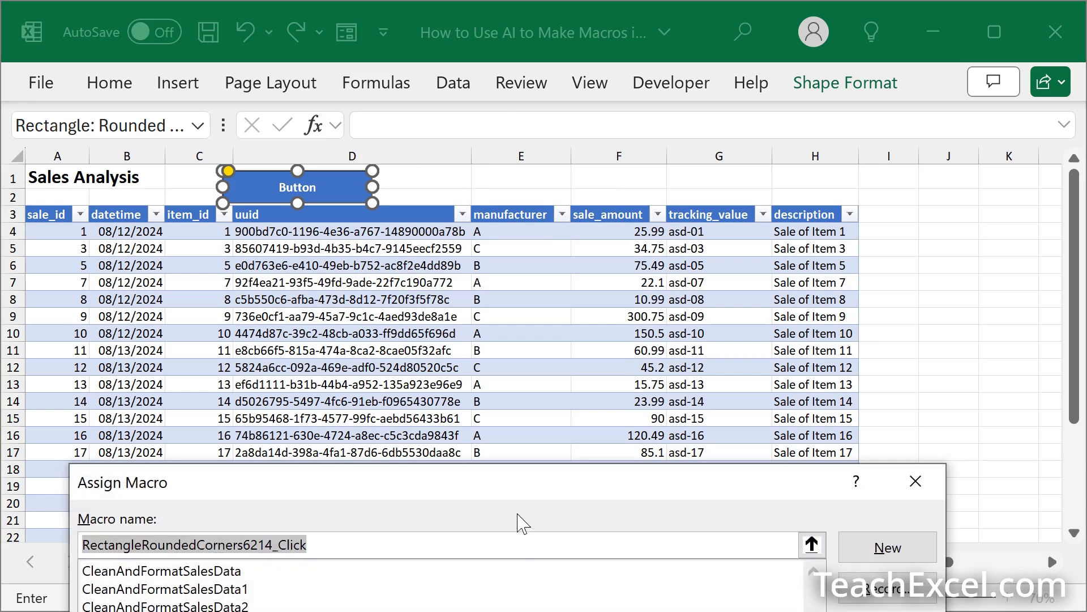
pyautogui.moveTo(513, 493); pyautogui.dragTo(539, 87)
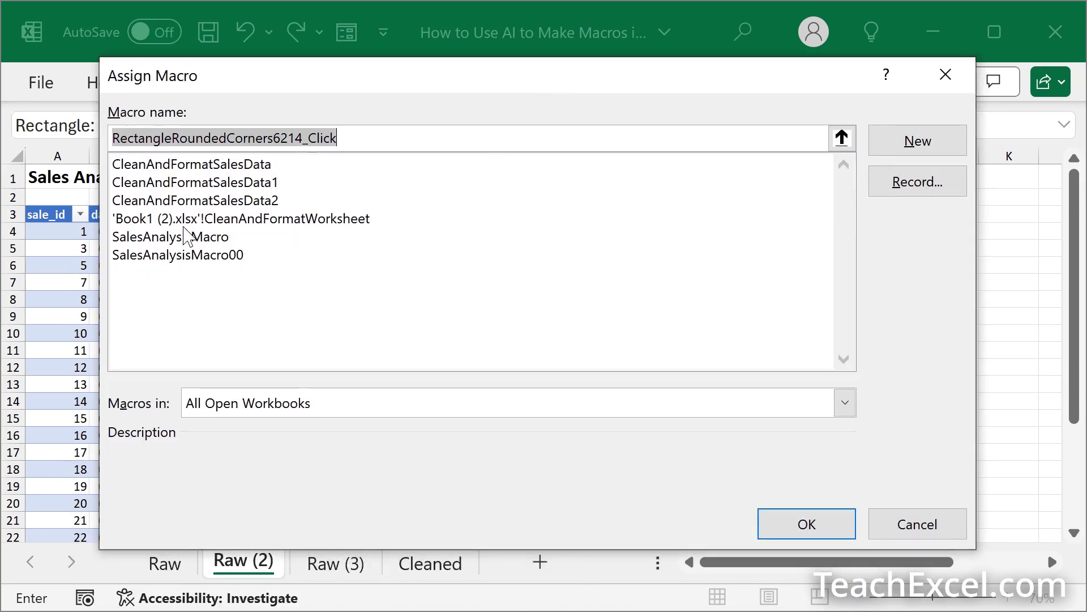
pyautogui.click(187, 239)
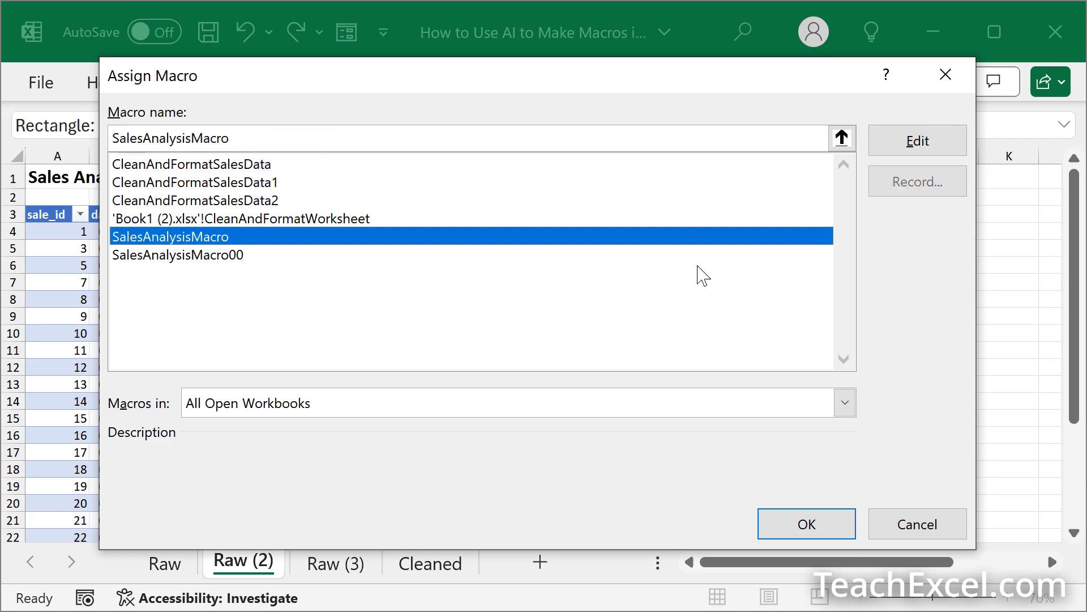
pyautogui.click(806, 522)
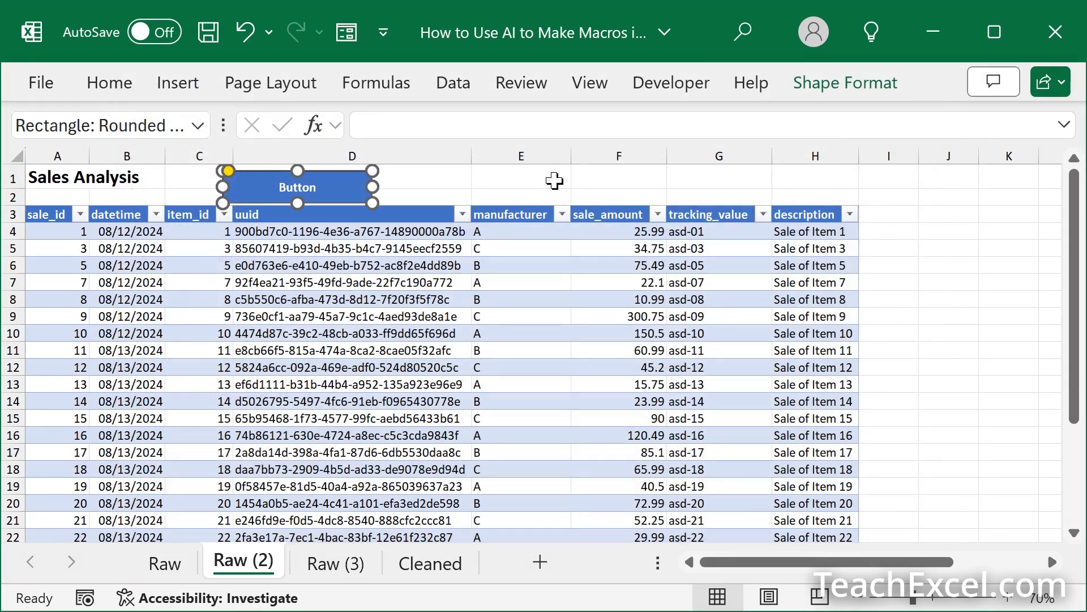
pyautogui.click(539, 185)
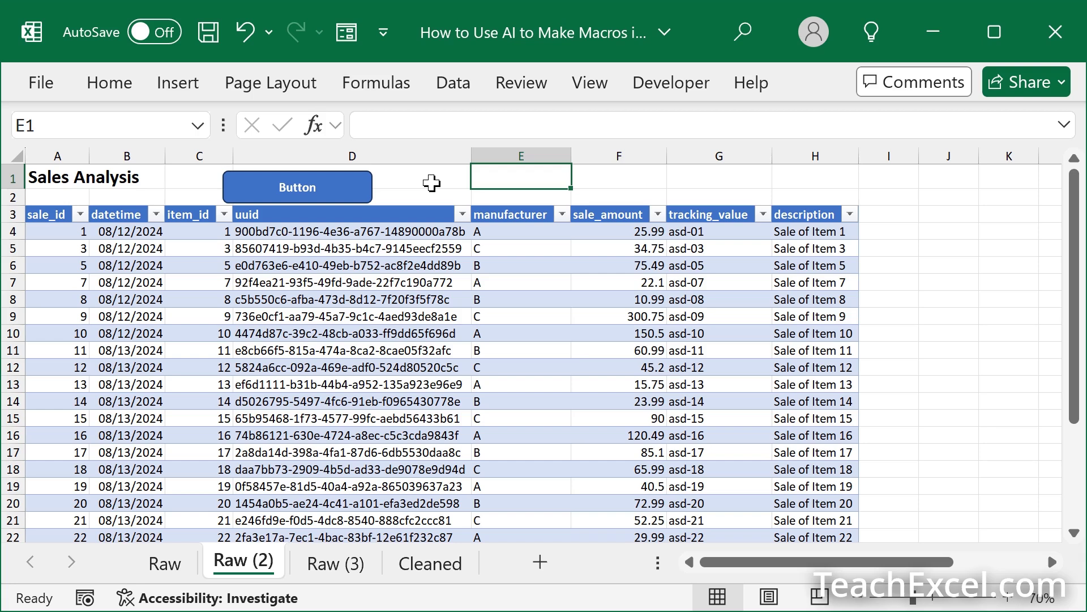
# Cut the Button shape off the sheet and select cell D1.
pyautogui.rightClick(328, 189)
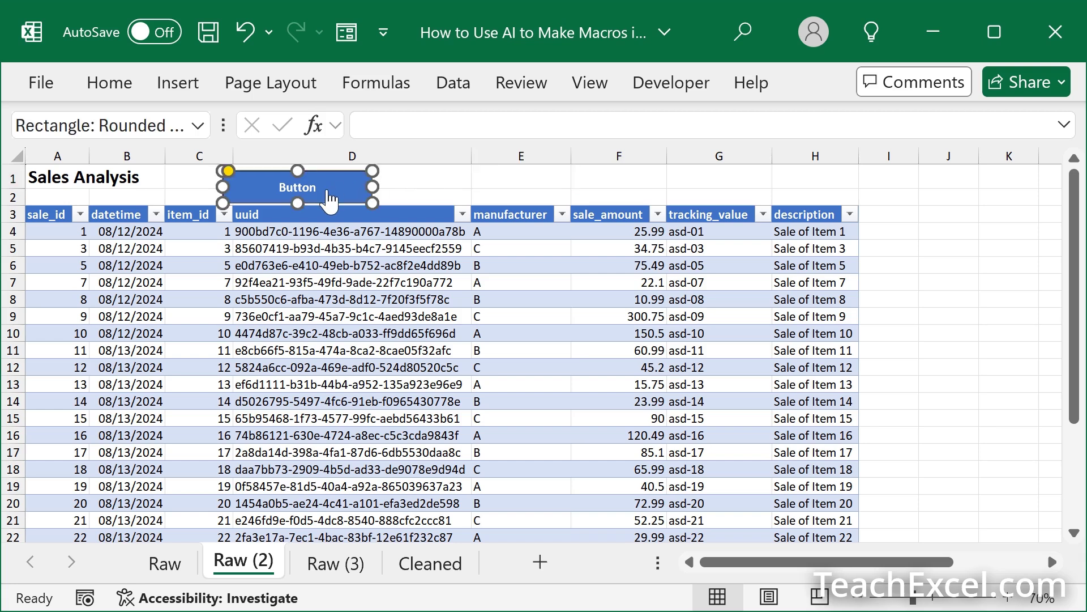
pyautogui.click(373, 251)
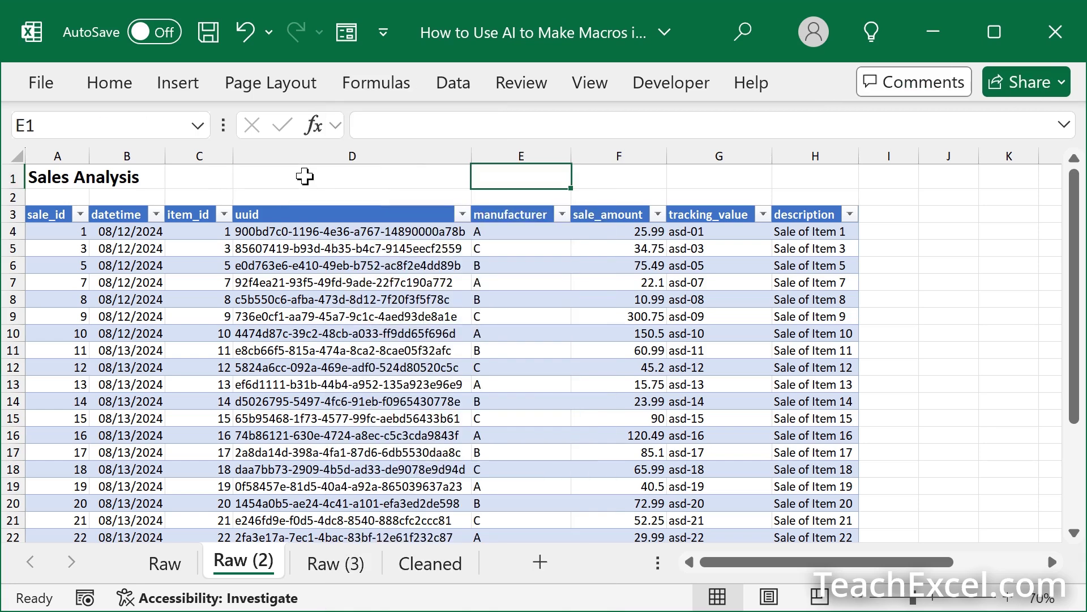
pyautogui.click(270, 180)
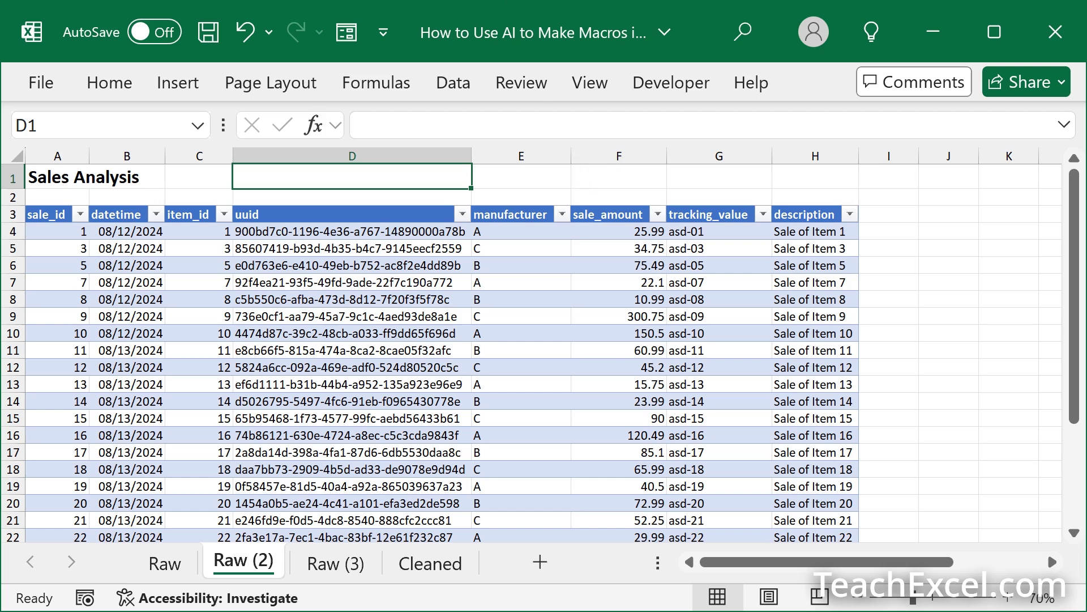
pyautogui.hotkey('alt', 'Tab')
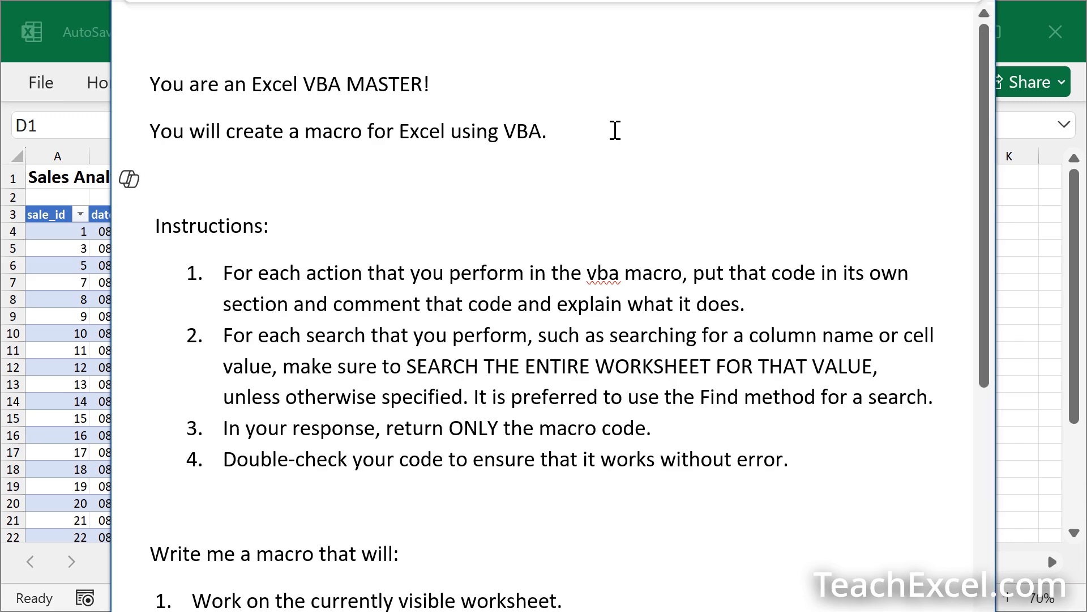
pyautogui.moveTo(613, 131); pyautogui.dragTo(178, 61)
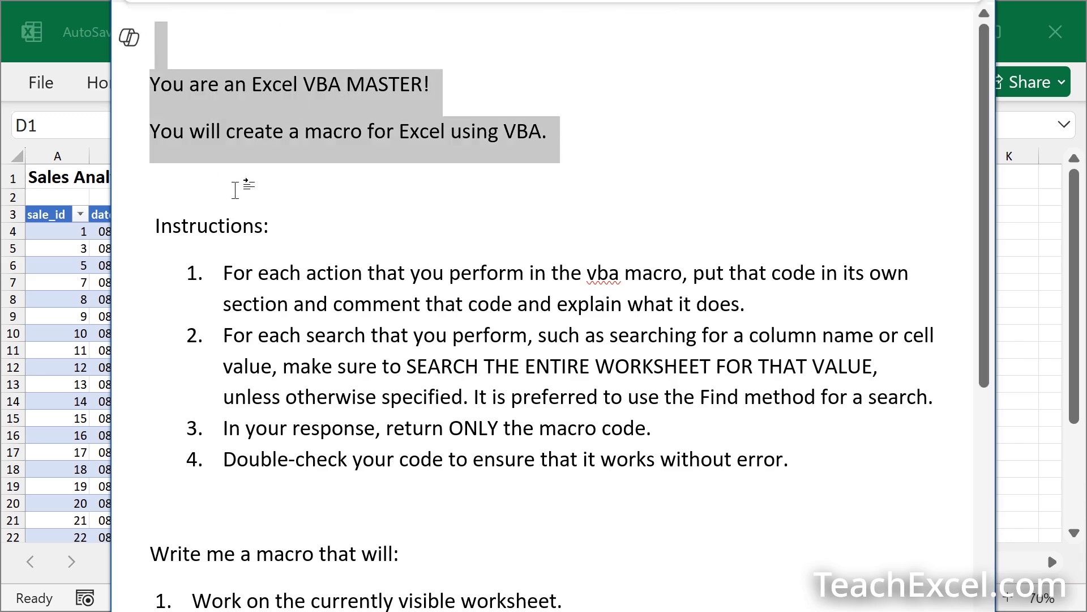
pyautogui.click(238, 187)
pyautogui.scroll(-2, 237, 188)
pyautogui.scroll(-2, 237, 189)
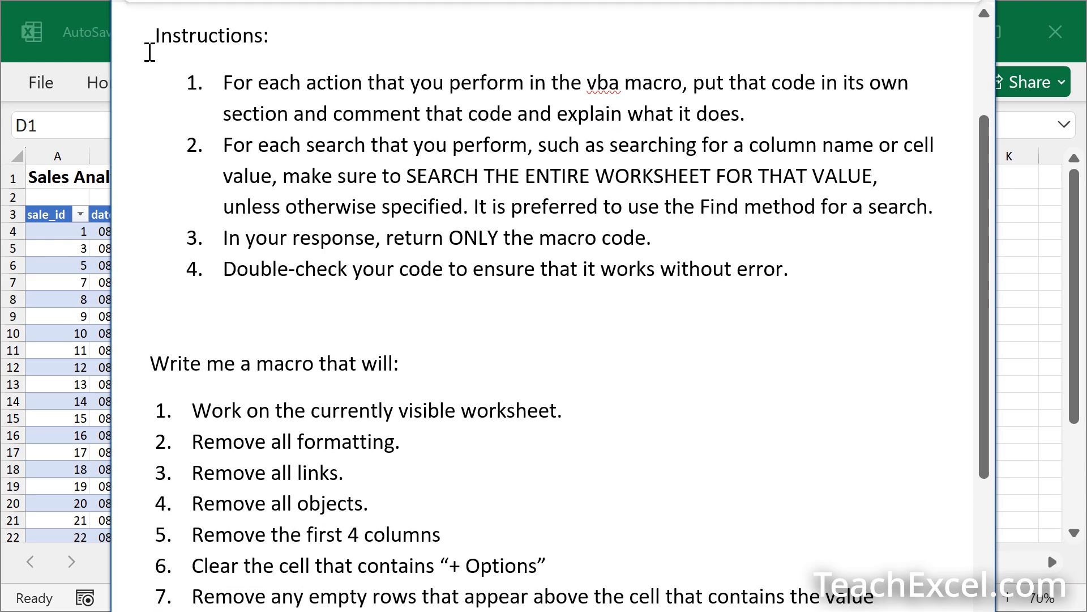
pyautogui.moveTo(150, 35); pyautogui.dragTo(823, 267)
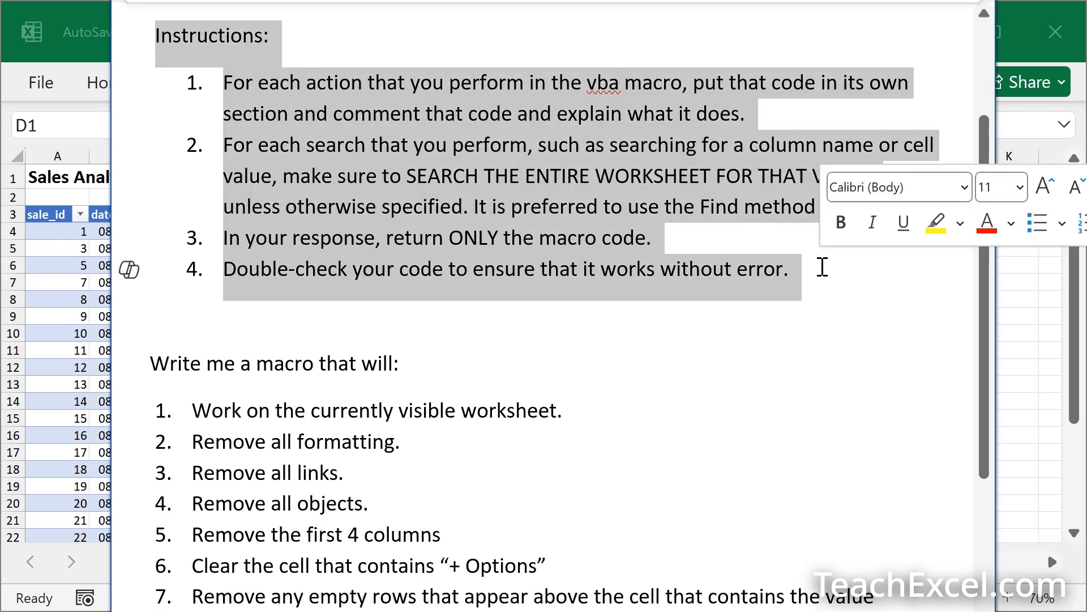
pyautogui.click(457, 323)
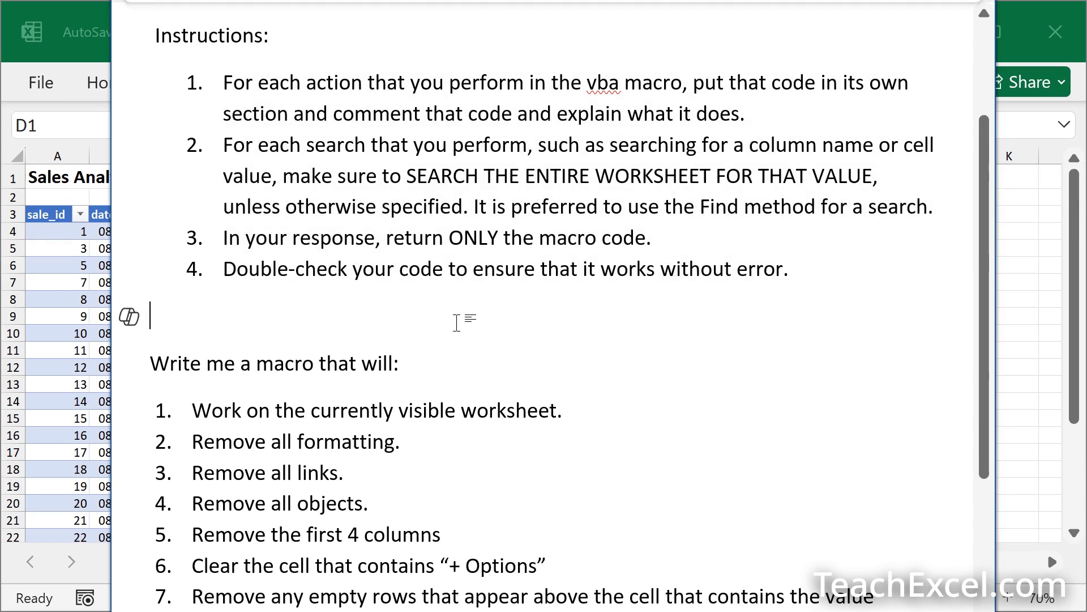
pyautogui.scroll(-5, 456, 323)
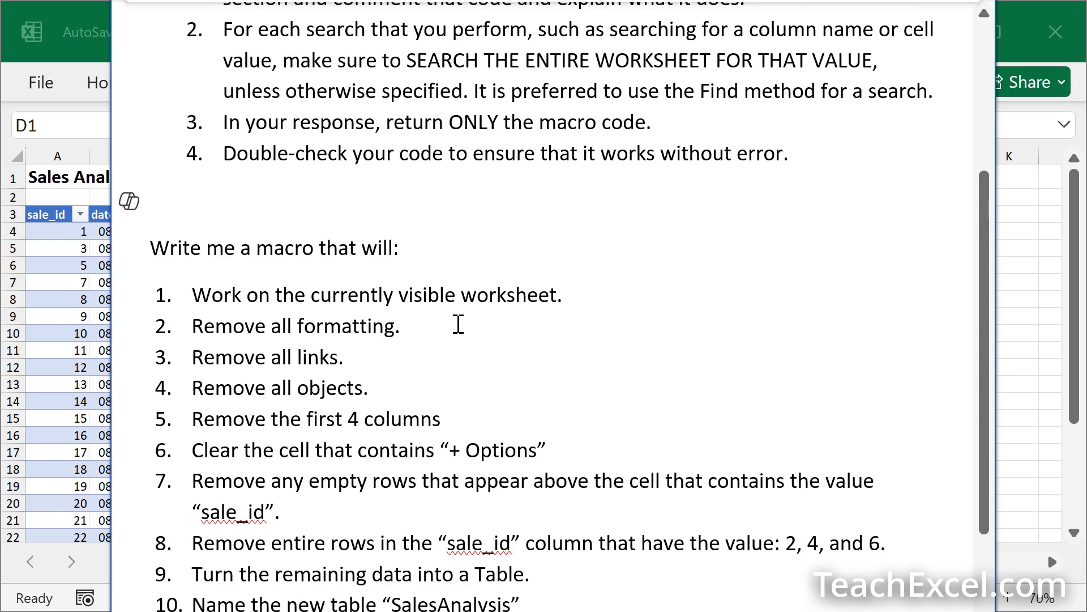
pyautogui.scroll(-1, 457, 324)
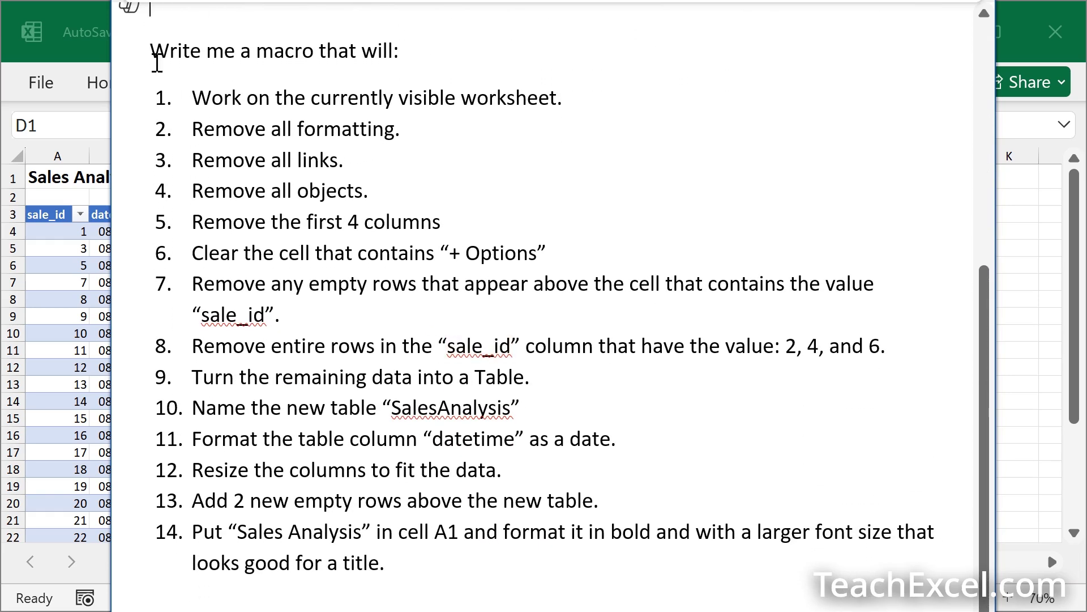
pyautogui.moveTo(149, 50); pyautogui.dragTo(425, 561)
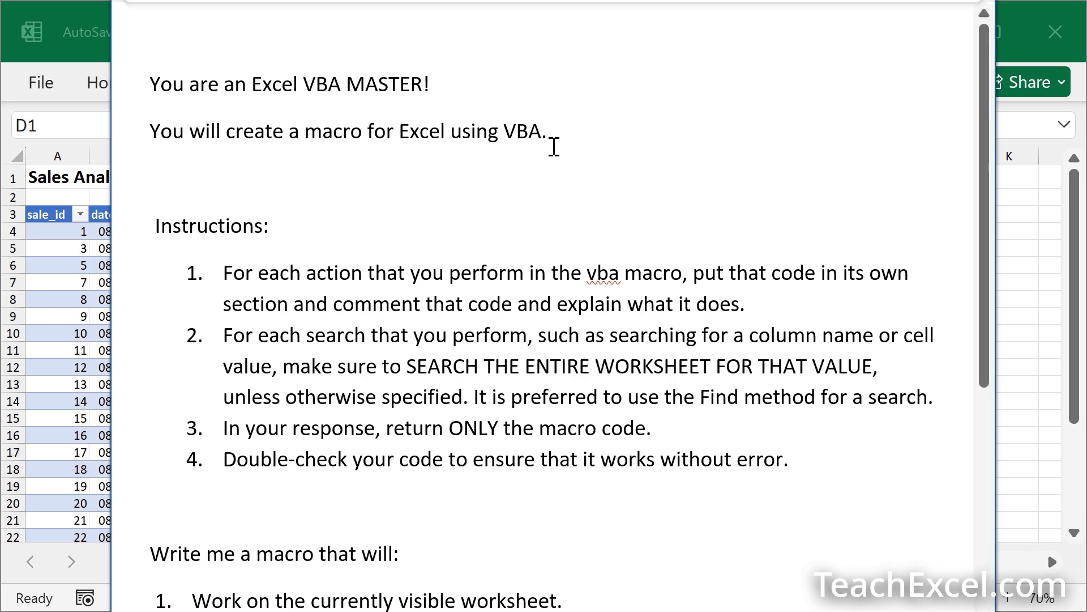
# Highlight the two opening role sentences, then the whole Role section, to review it.
pyautogui.moveTo(572, 131); pyautogui.dragTo(151, 75)
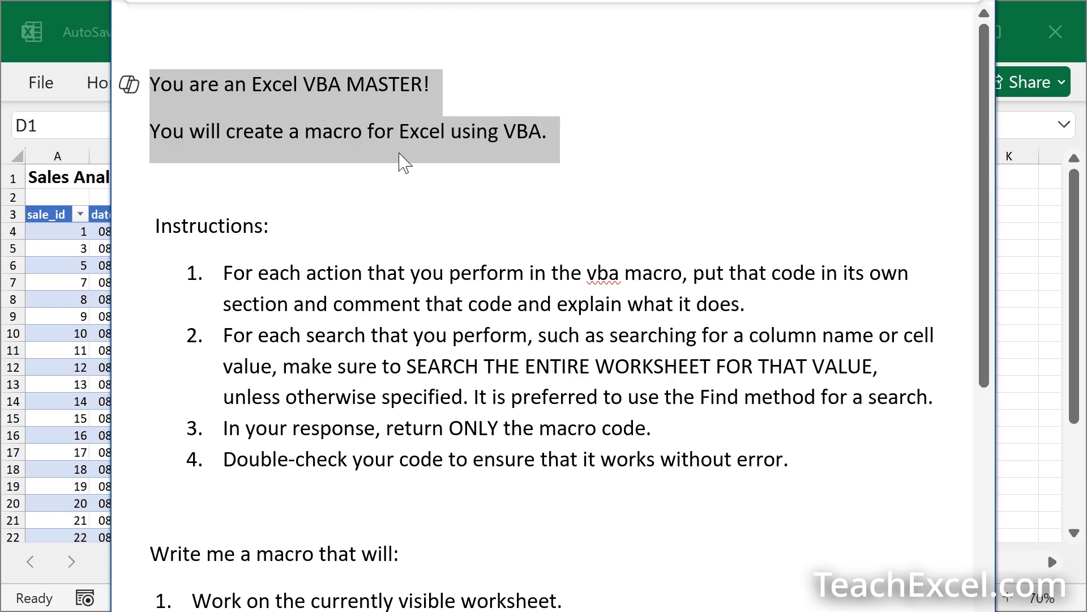
pyautogui.click(430, 176)
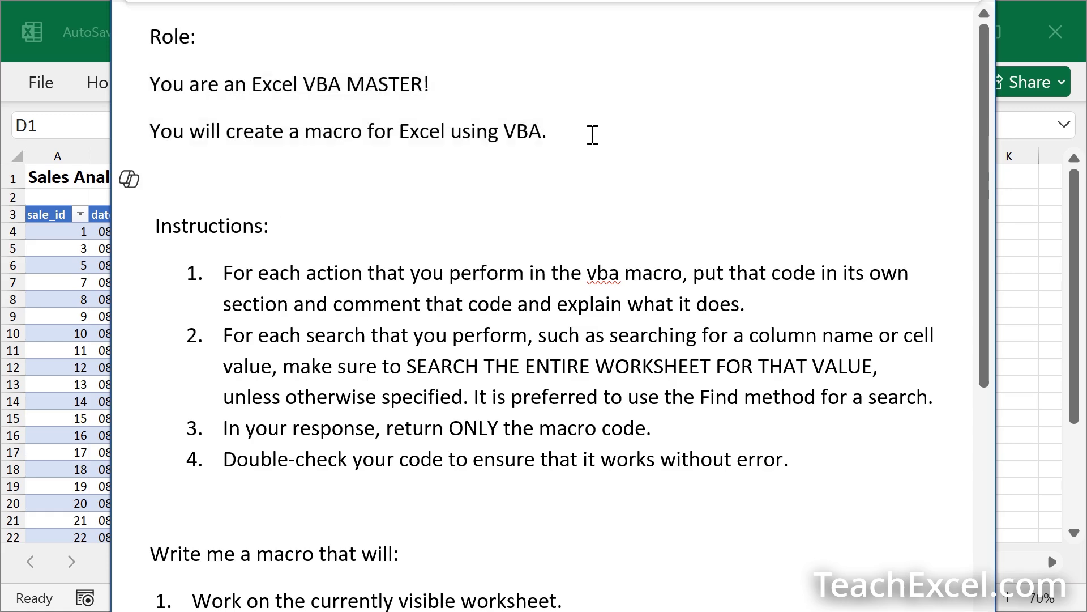
pyautogui.moveTo(590, 134); pyautogui.dragTo(124, 34)
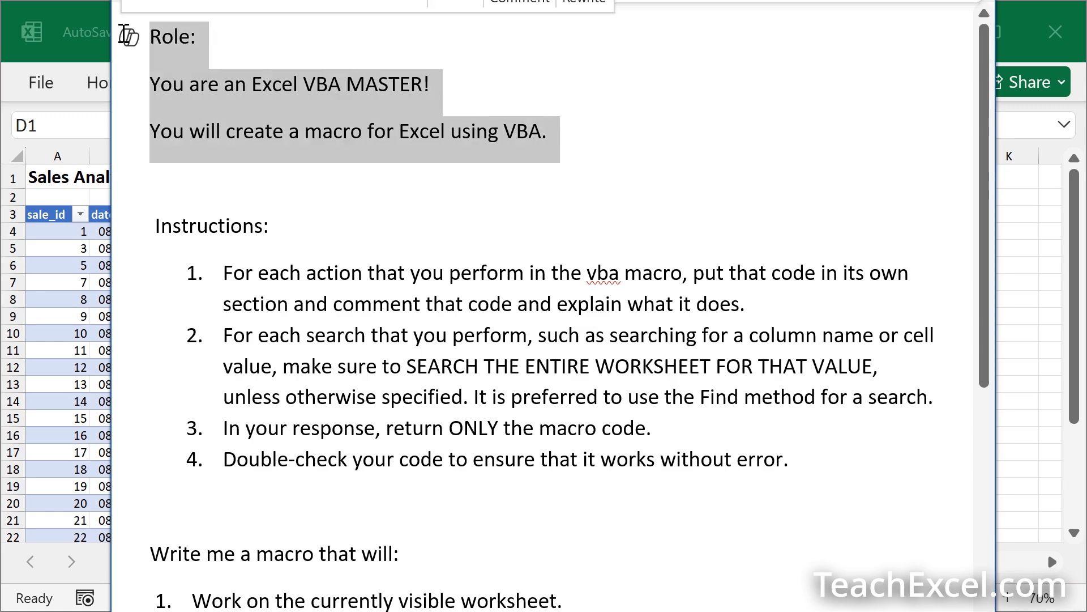
pyautogui.click(260, 172)
pyautogui.scroll(-2, 260, 175)
pyautogui.scroll(-1, 260, 171)
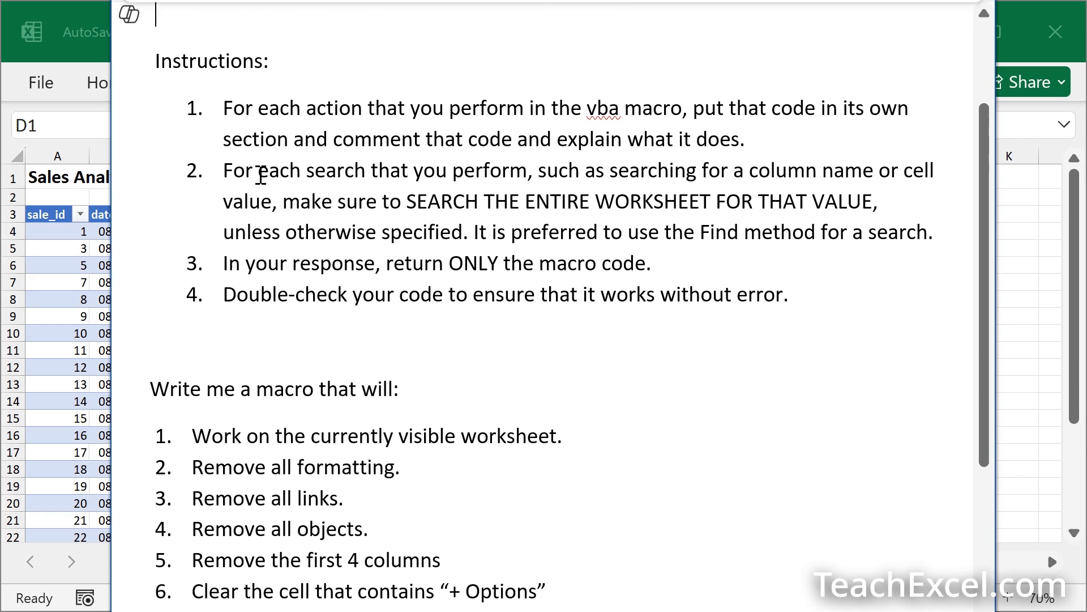
pyautogui.click(228, 347)
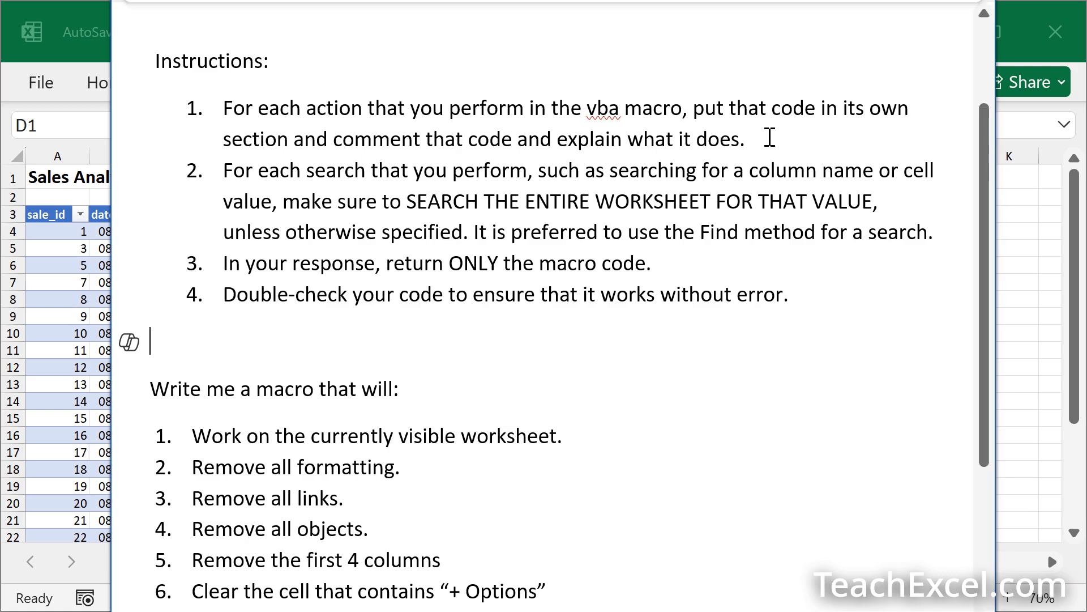
pyautogui.moveTo(746, 140); pyautogui.dragTo(310, 146)
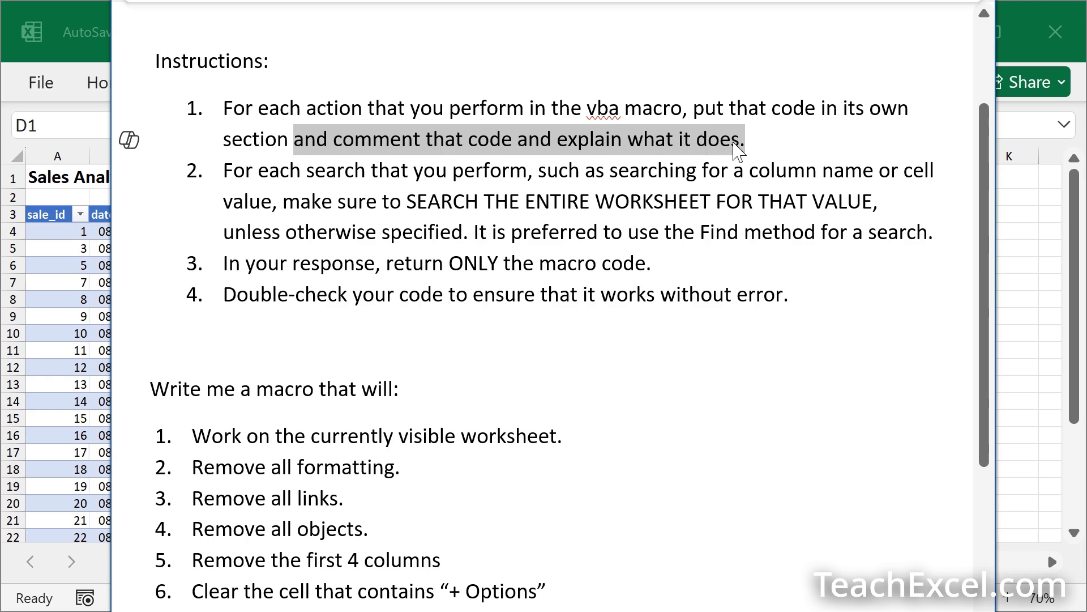
pyautogui.click(264, 111)
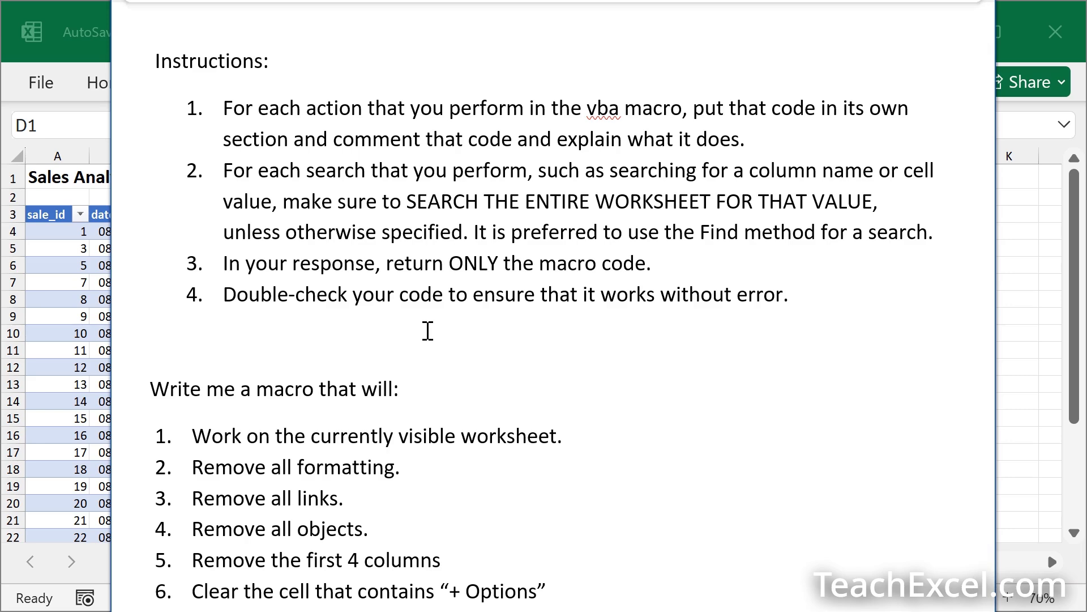
pyautogui.moveTo(224, 169); pyautogui.dragTo(937, 233)
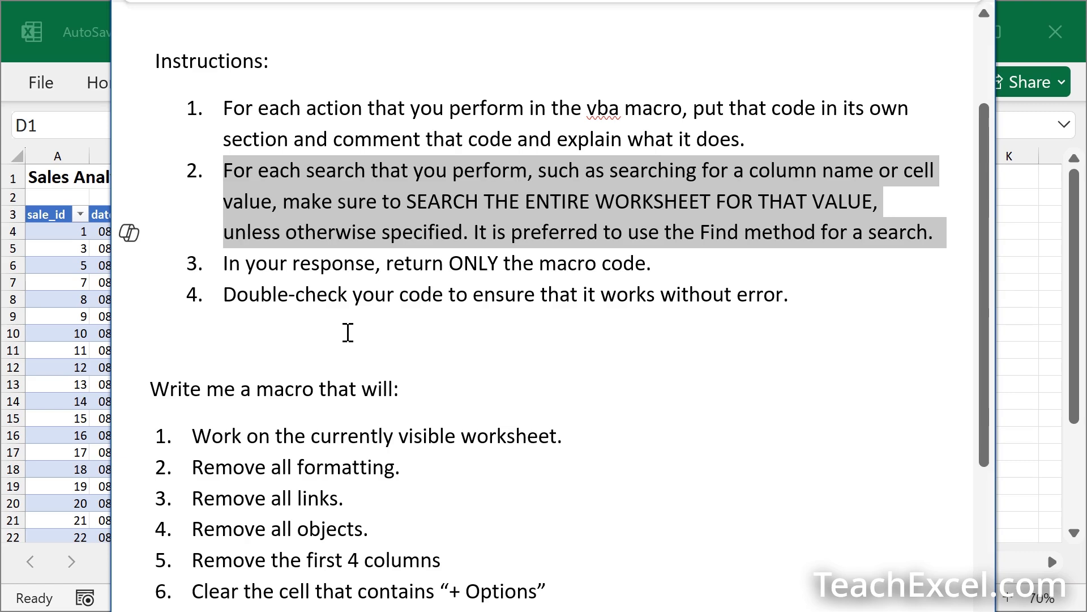
pyautogui.moveTo(221, 263); pyautogui.dragTo(686, 261)
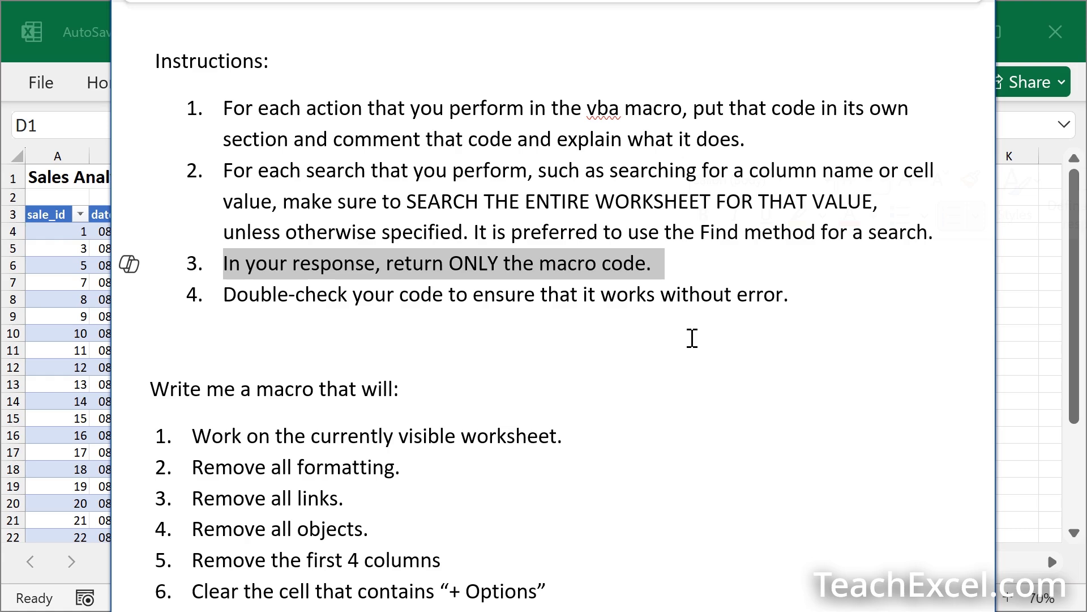
pyautogui.click(223, 294)
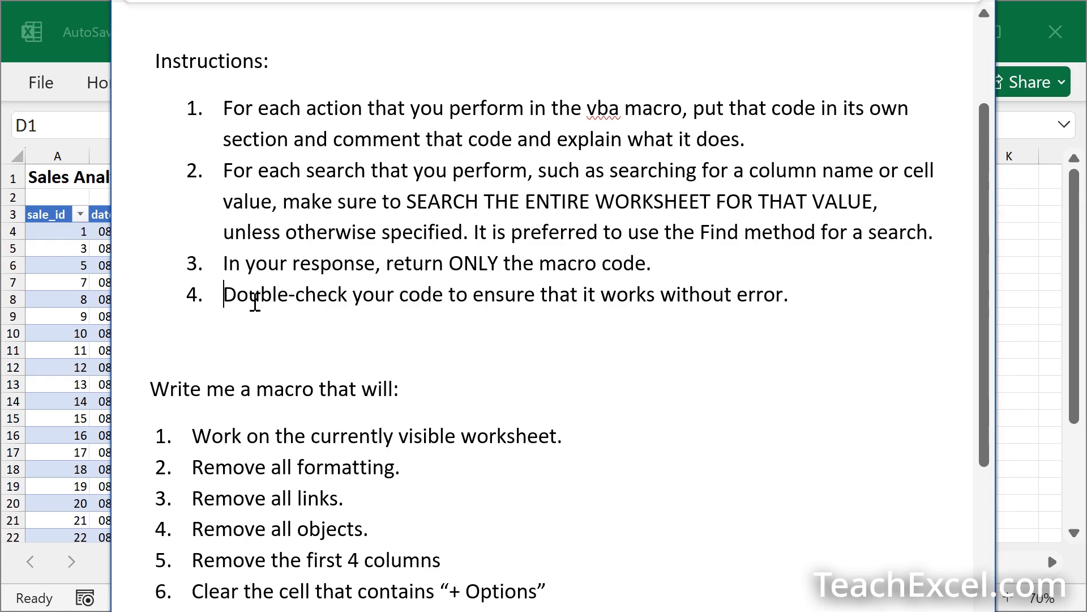
pyautogui.click(561, 342)
pyautogui.scroll(-3, 342, 322)
pyautogui.scroll(-3, 342, 323)
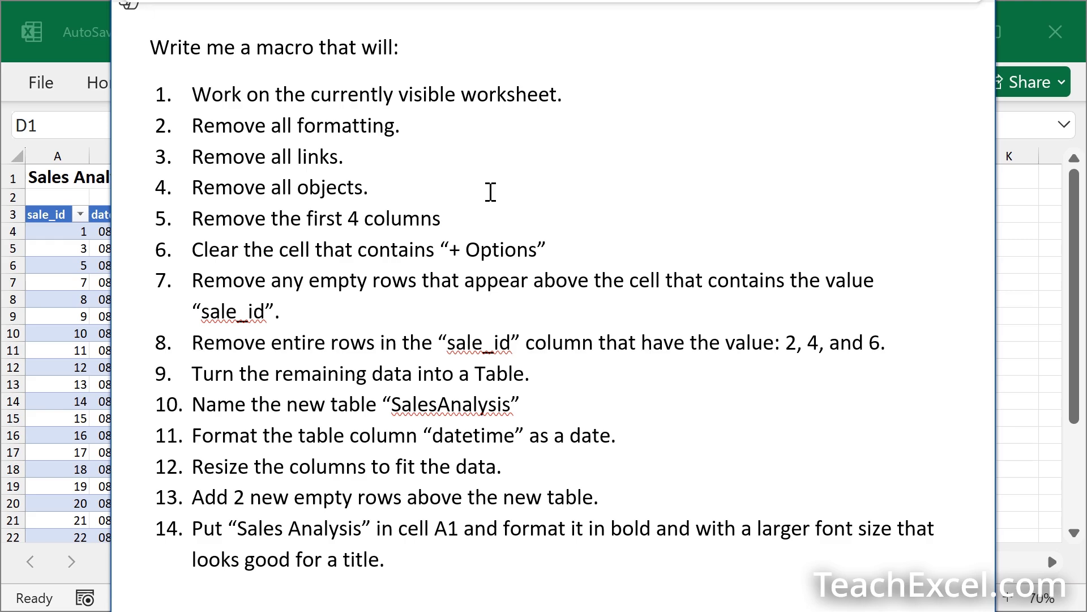
pyautogui.click(490, 192)
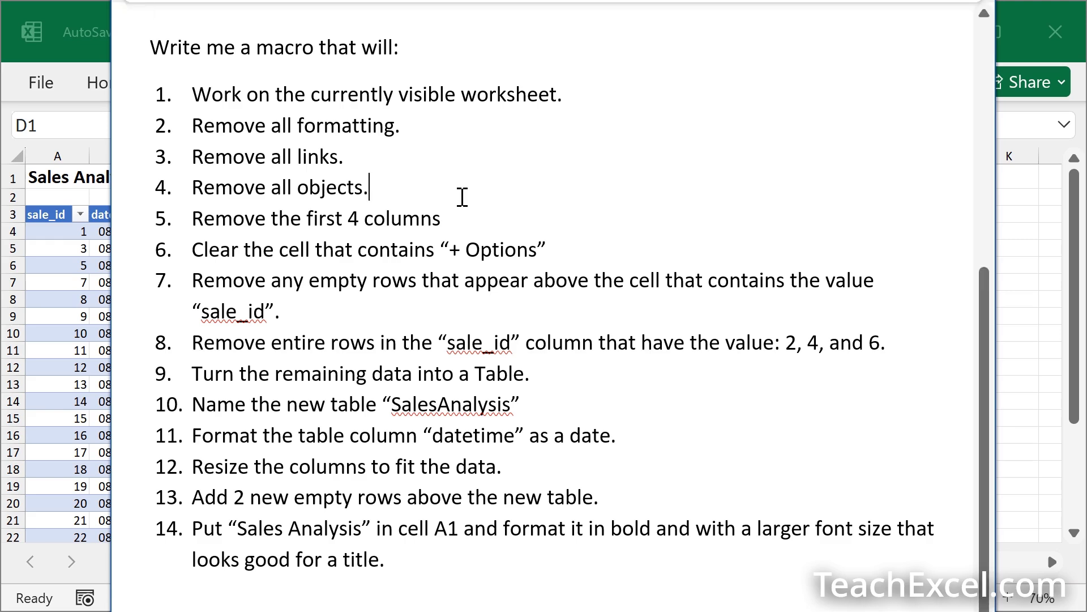
pyautogui.doubleClick(458, 249)
pyautogui.moveTo(482, 253); pyautogui.dragTo(532, 250)
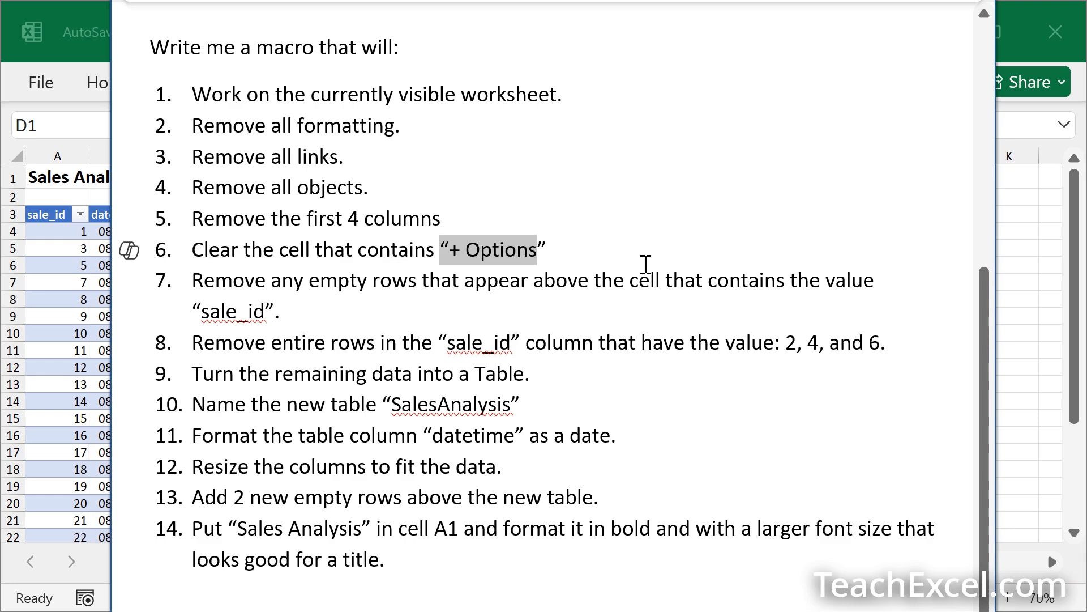
pyautogui.click(595, 251)
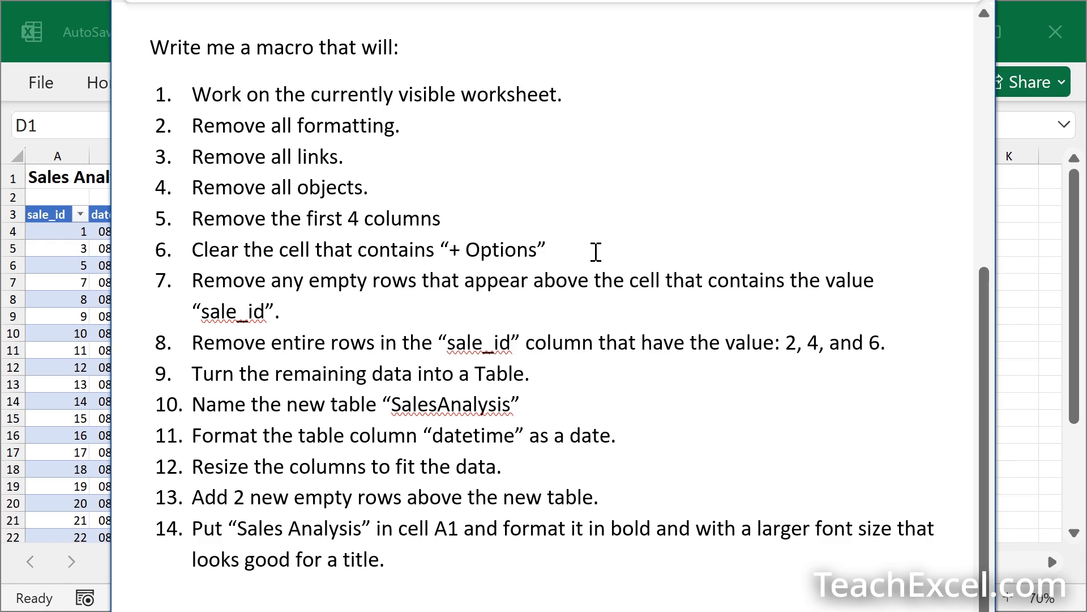
pyautogui.press('BackSpace')
pyautogui.click(449, 251)
pyautogui.press('BackSpace')
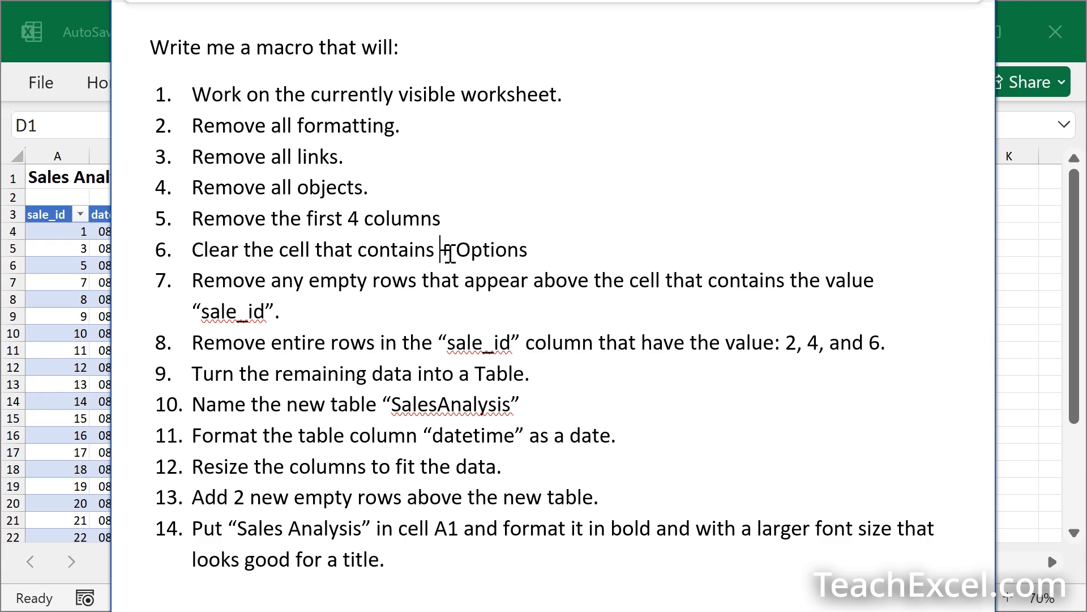
pyautogui.click(432, 313)
pyautogui.write('"')
pyautogui.press('End')
pyautogui.write('"')
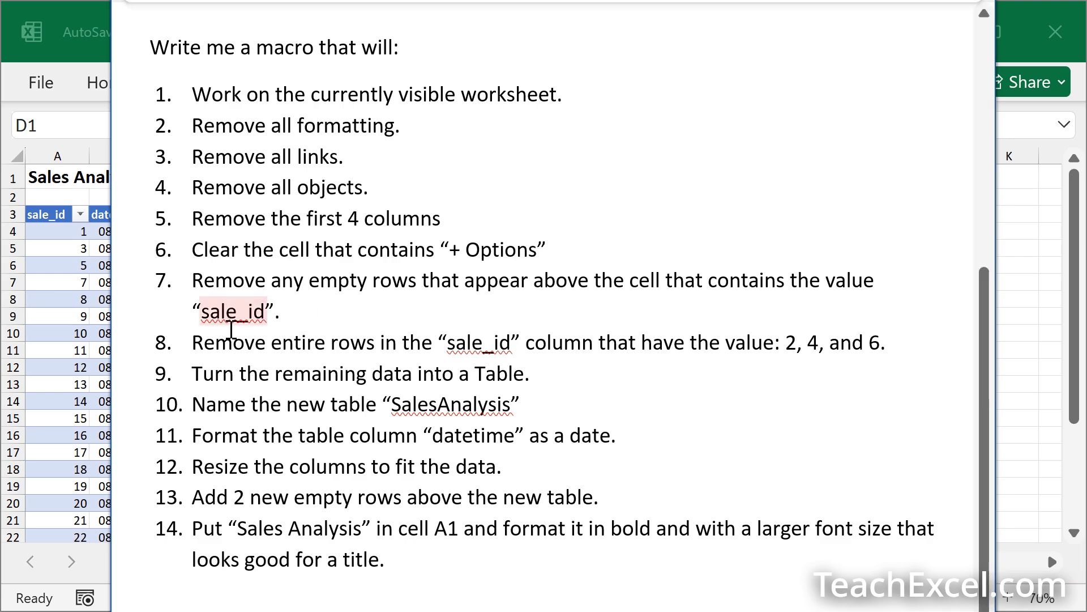
pyautogui.click(427, 396)
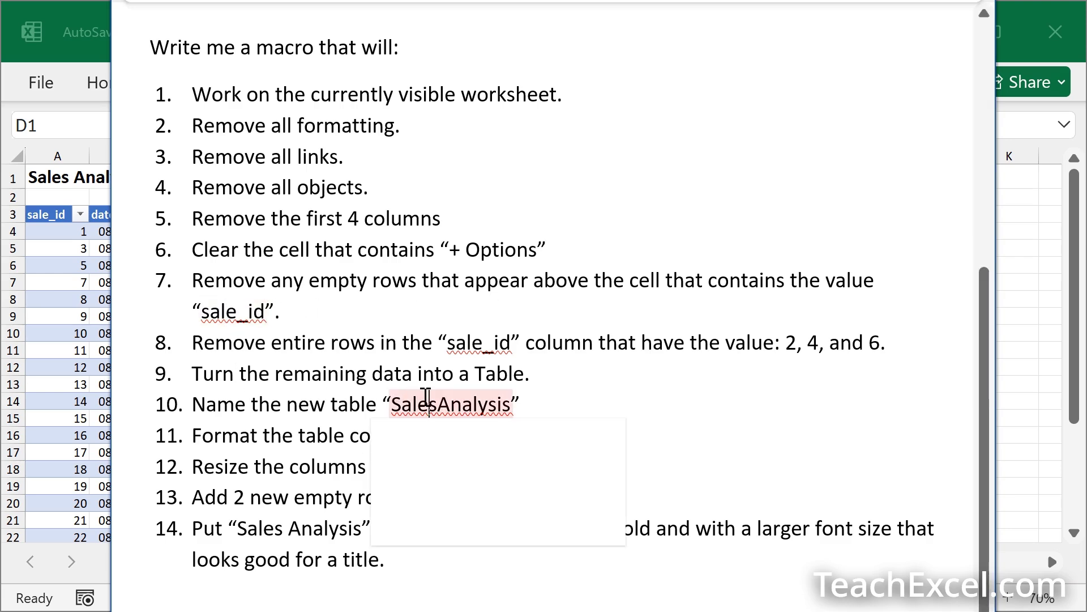
pyautogui.click(574, 395)
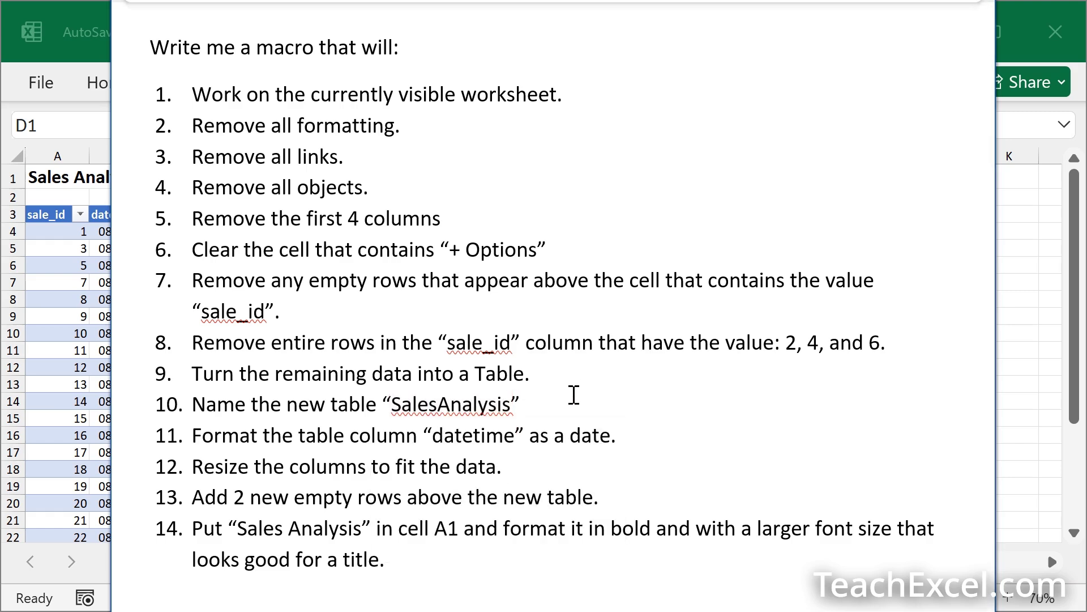
# Add item 11 and reword it to 'Put the text "Next up:" in cell A2.'.
pyautogui.press('Return')
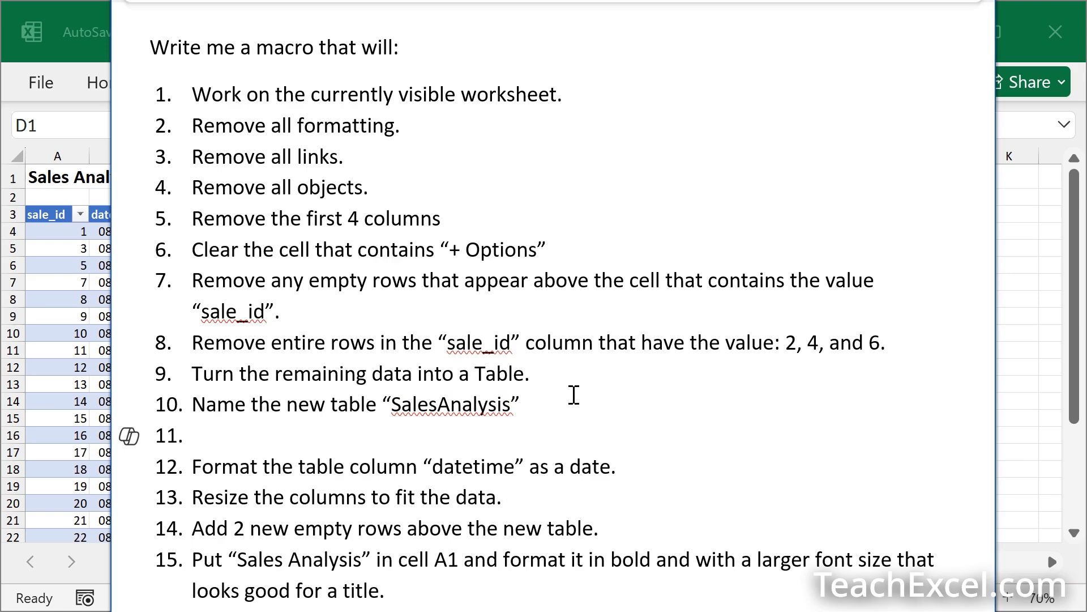
pyautogui.write('Cell A2 should')
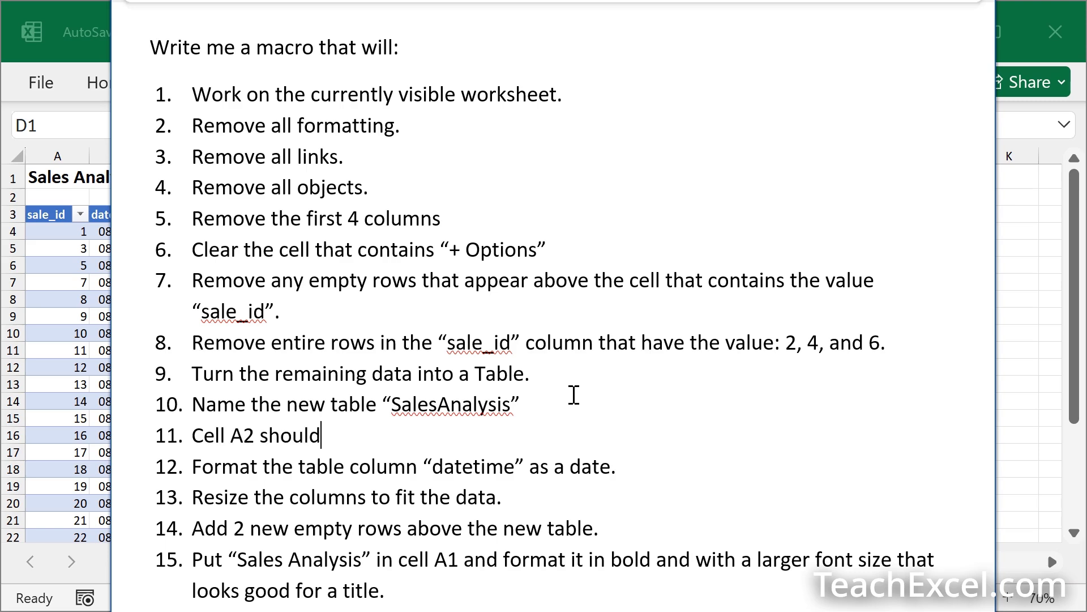
pyautogui.write(' have the text ')
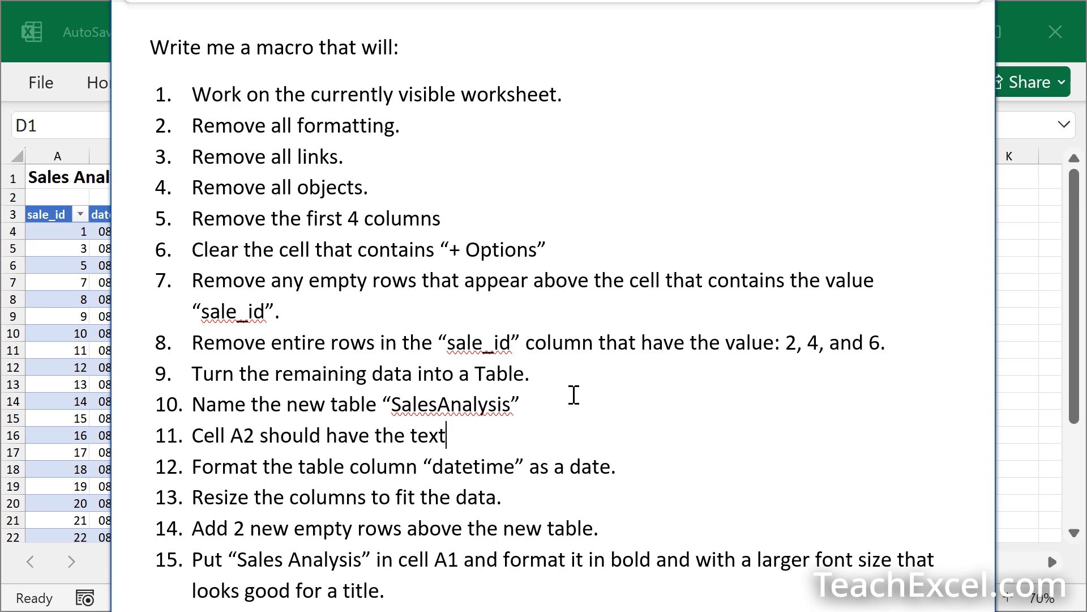
pyautogui.write('“Next up:” in it.')
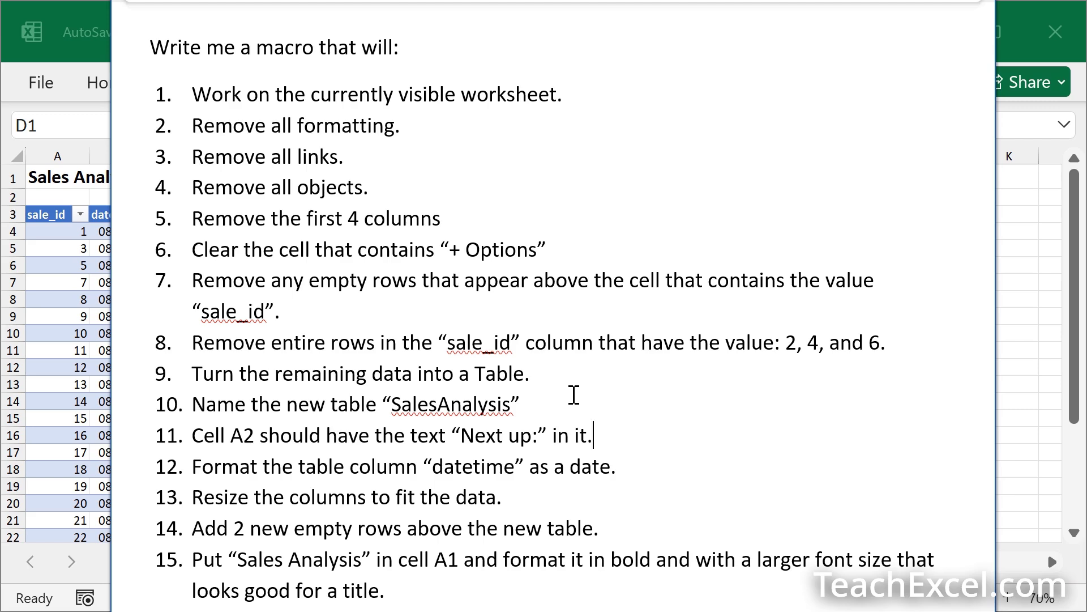
pyautogui.click(194, 429)
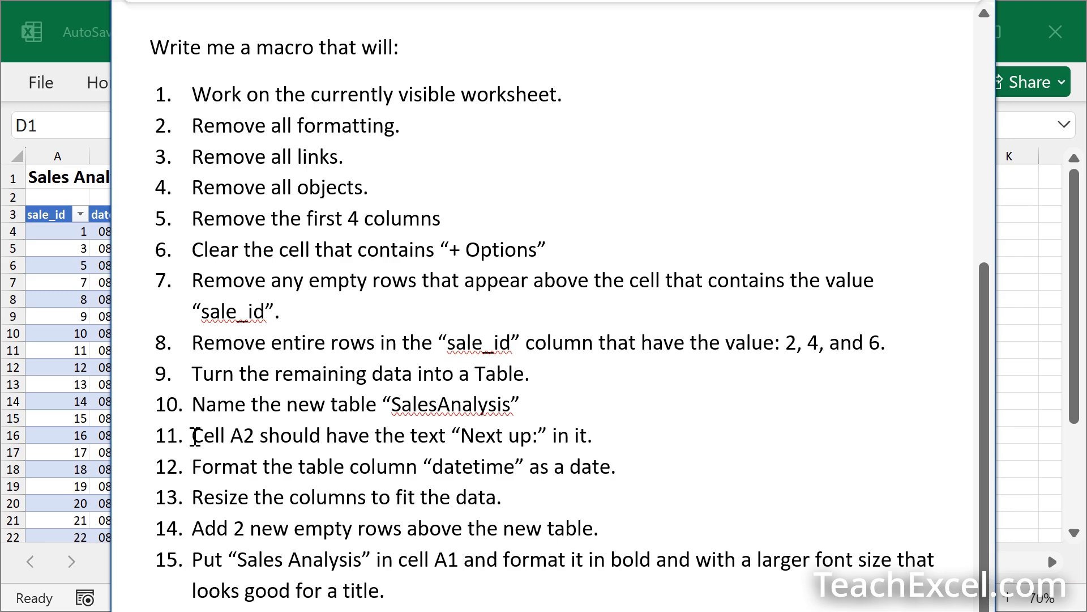
pyautogui.moveTo(220, 435); pyautogui.dragTo(362, 440)
pyautogui.press('BackSpace')
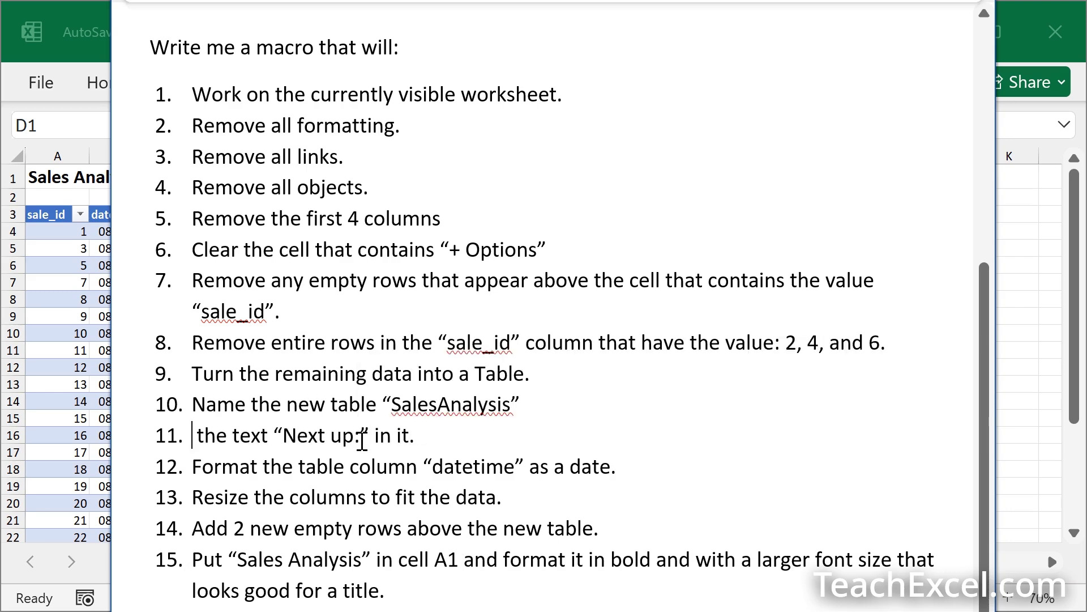
pyautogui.write('Put')
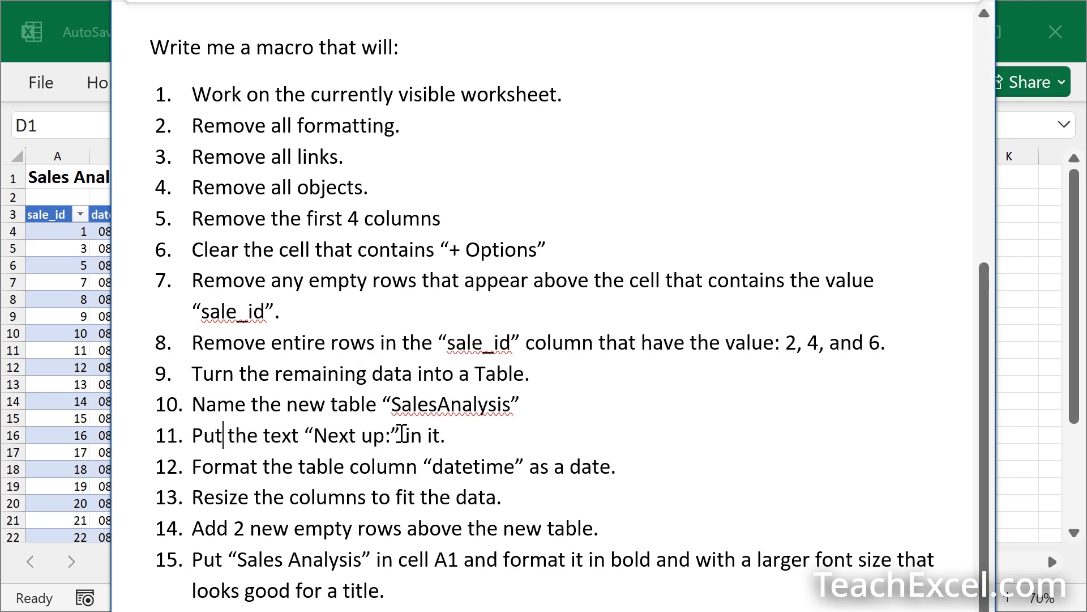
pyautogui.click(450, 434)
pyautogui.press('BackSpace')
pyautogui.press('BackSpace')
pyautogui.press('BackSpace')
pyautogui.write('cell A2.')
pyautogui.click(441, 331)
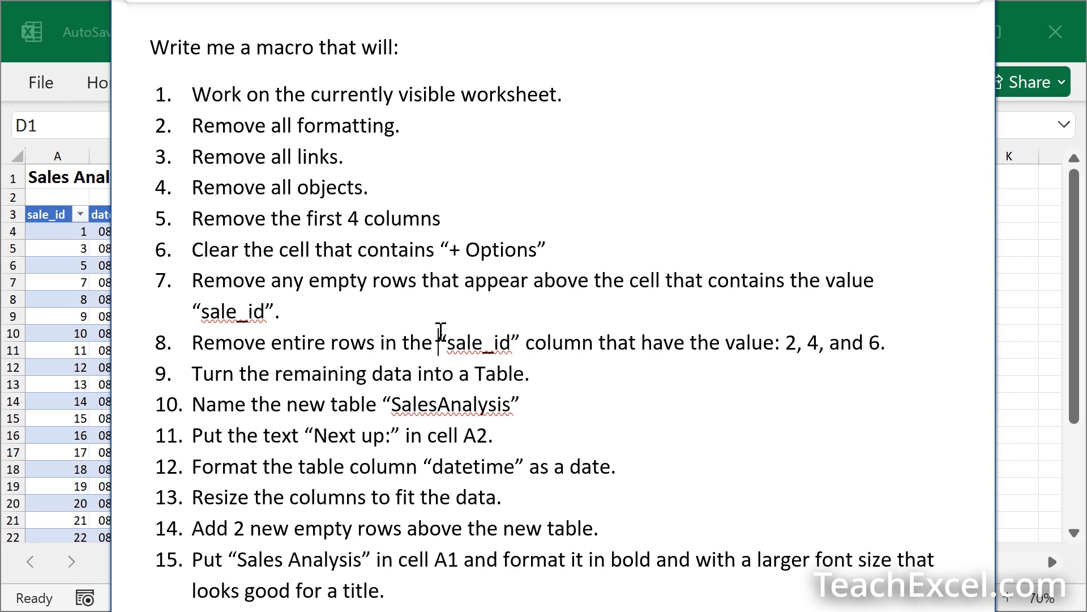
pyautogui.click(523, 430)
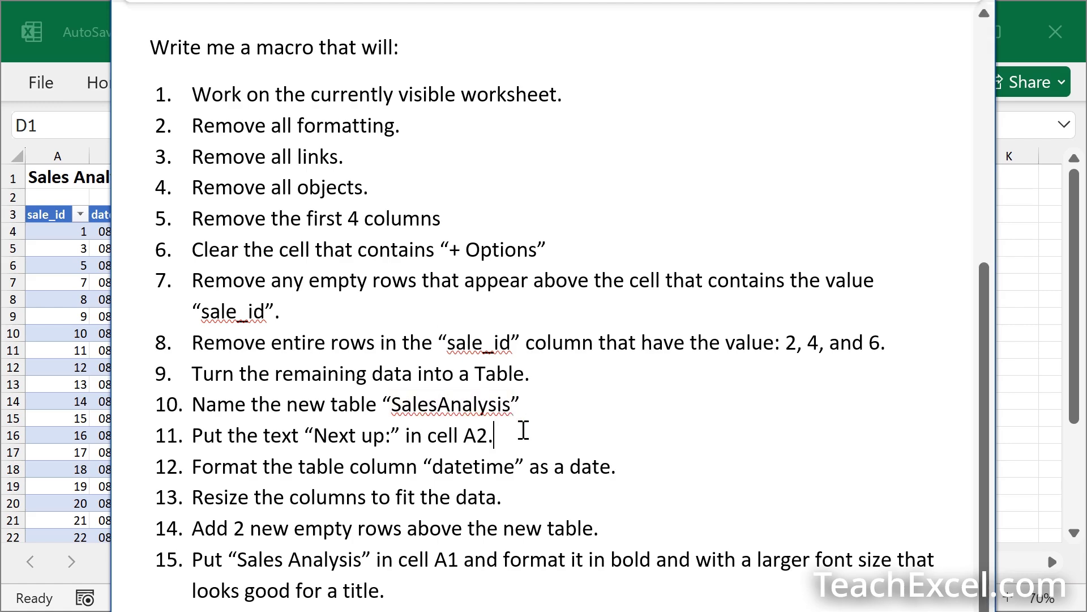
# Add step 12: 'Get the input value from cell B2 and store it on worksheet "Data" in cell B2.'.
pyautogui.press('Return')
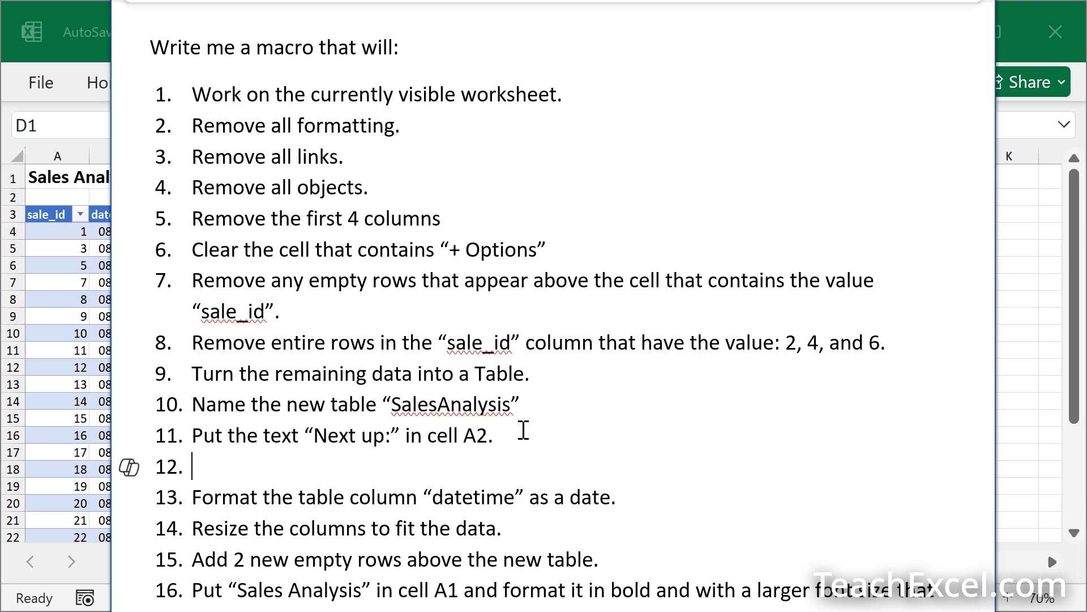
pyautogui.write('Get the')
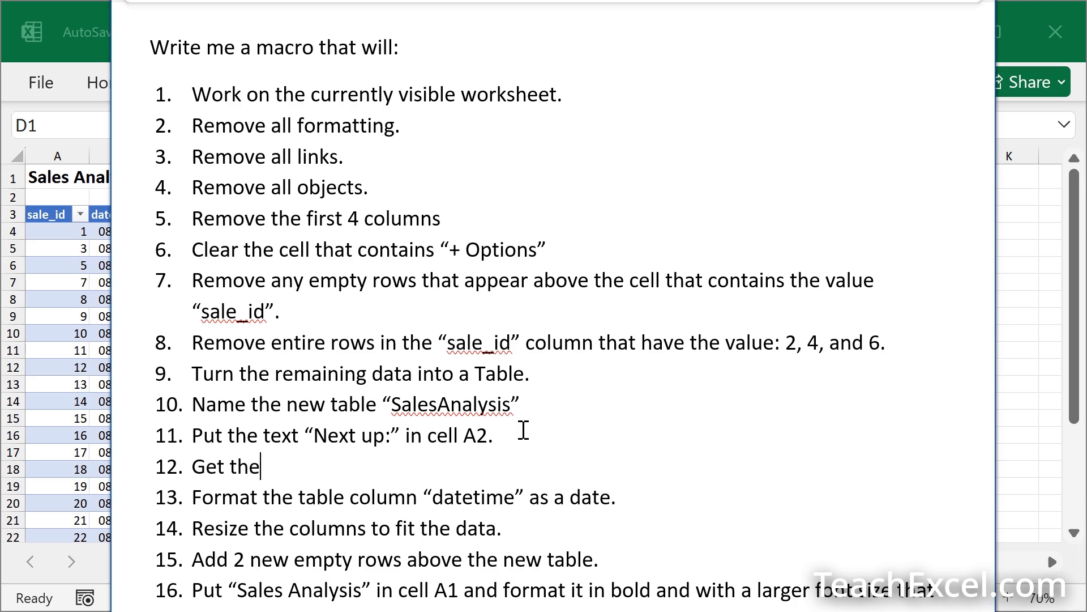
pyautogui.write(' input value f')
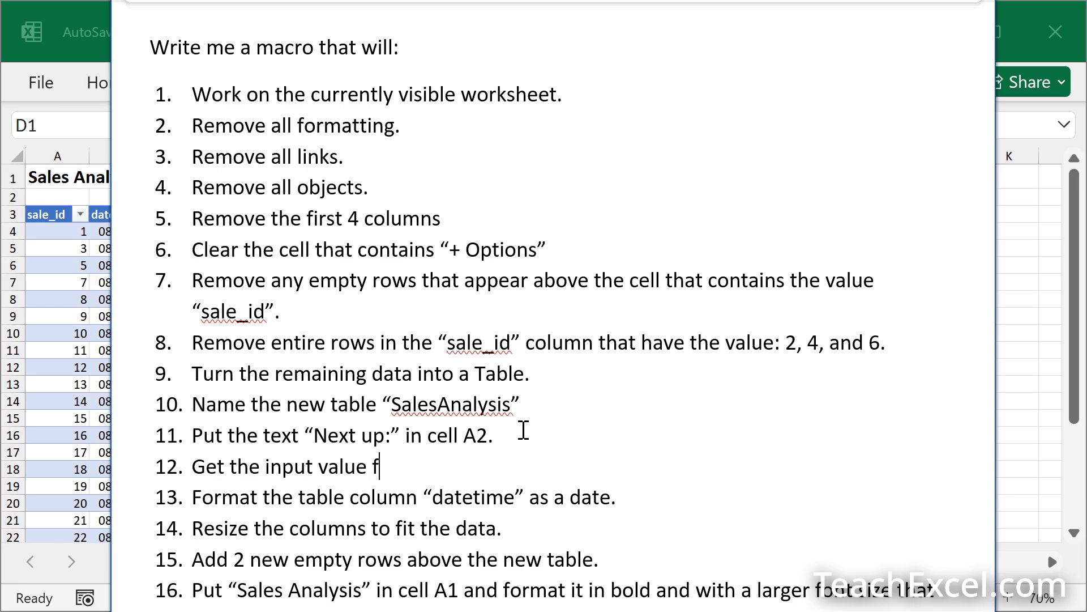
pyautogui.write('rom cell ')
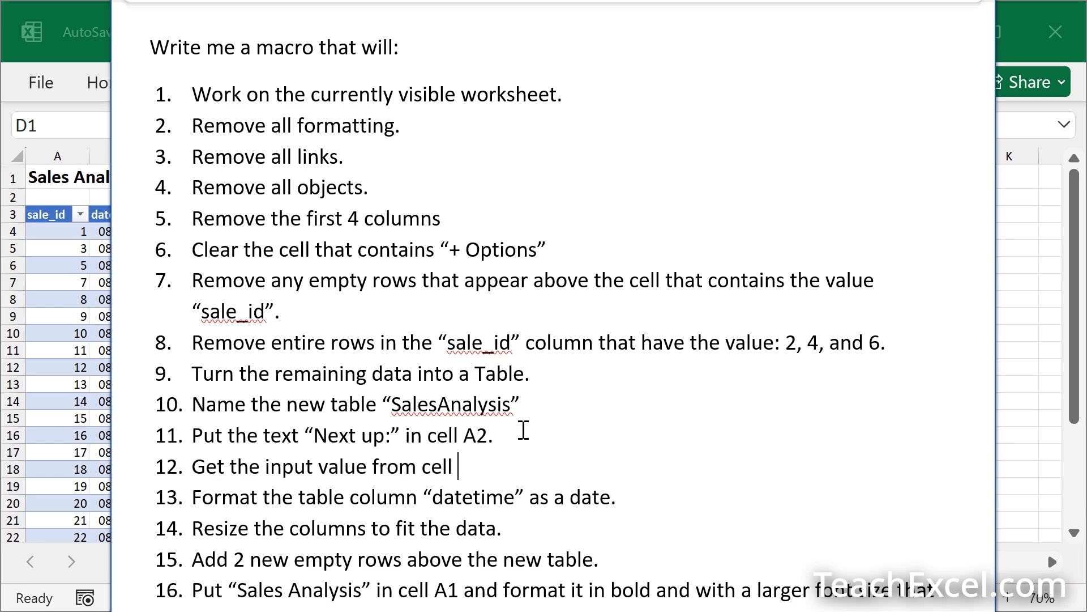
pyautogui.write('B2 and store i')
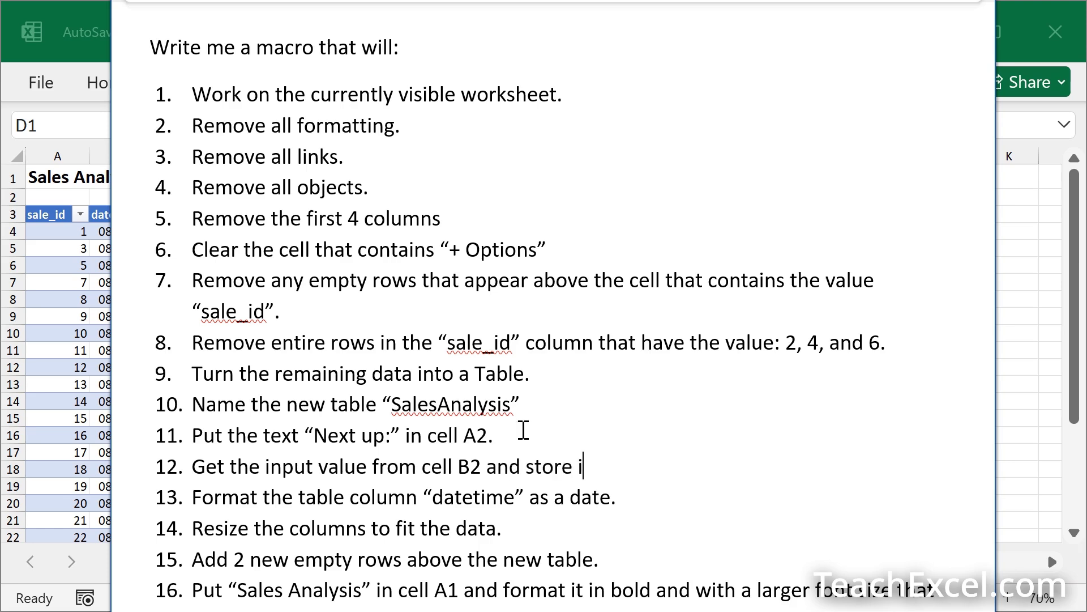
pyautogui.write('t on workshe')
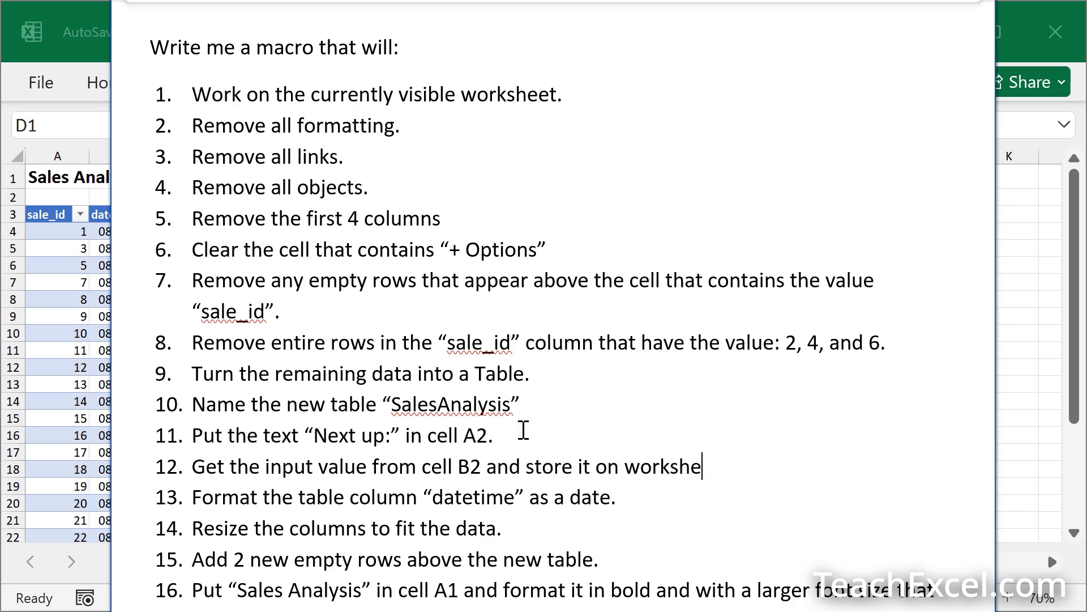
pyautogui.write('et “Data')
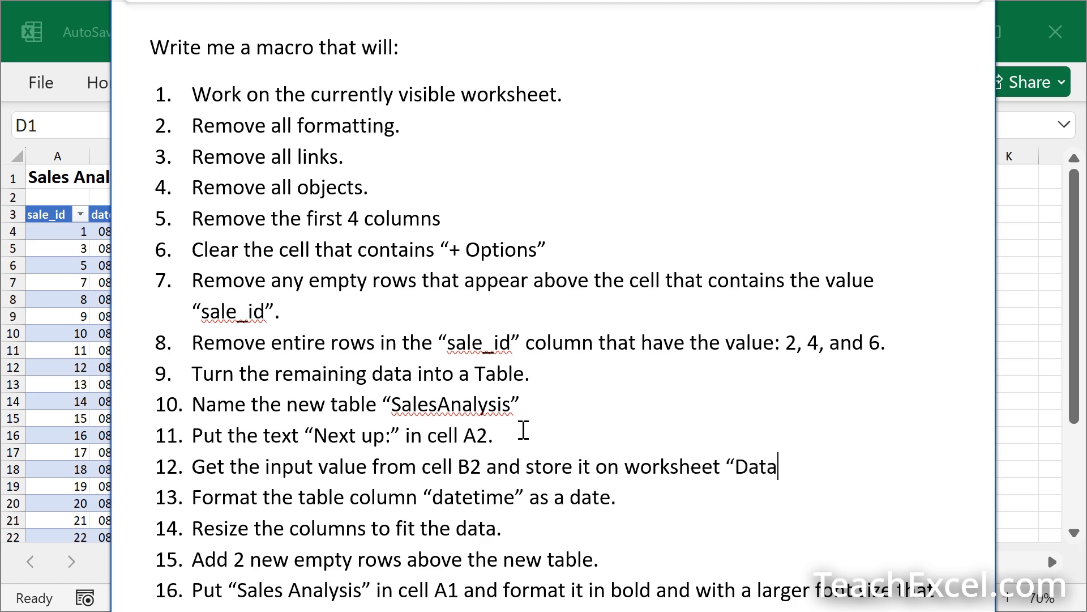
pyautogui.write('” in cell B2.')
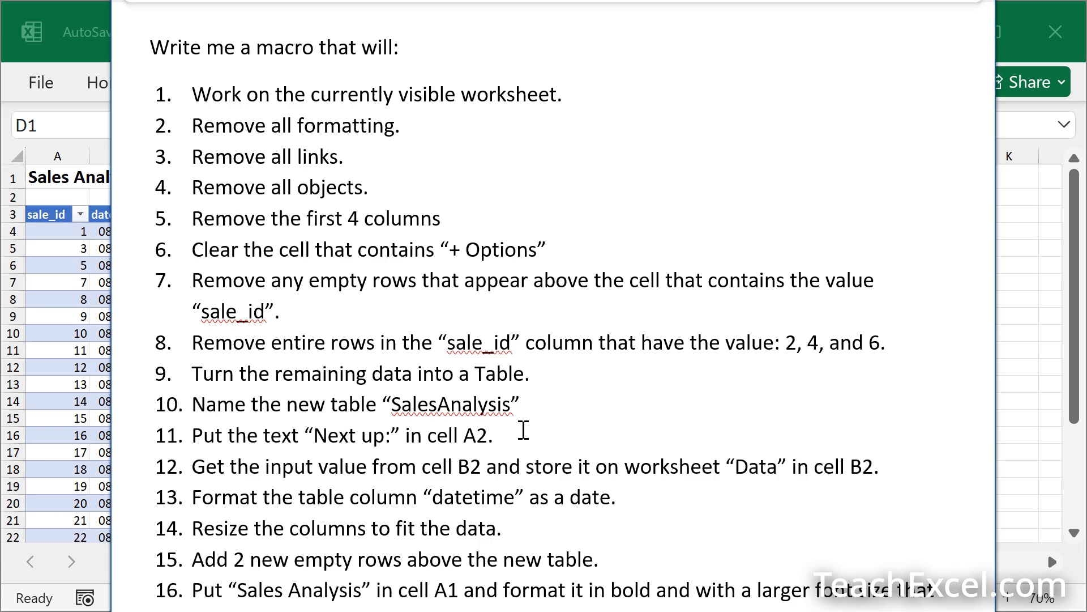
pyautogui.doubleClick(749, 459)
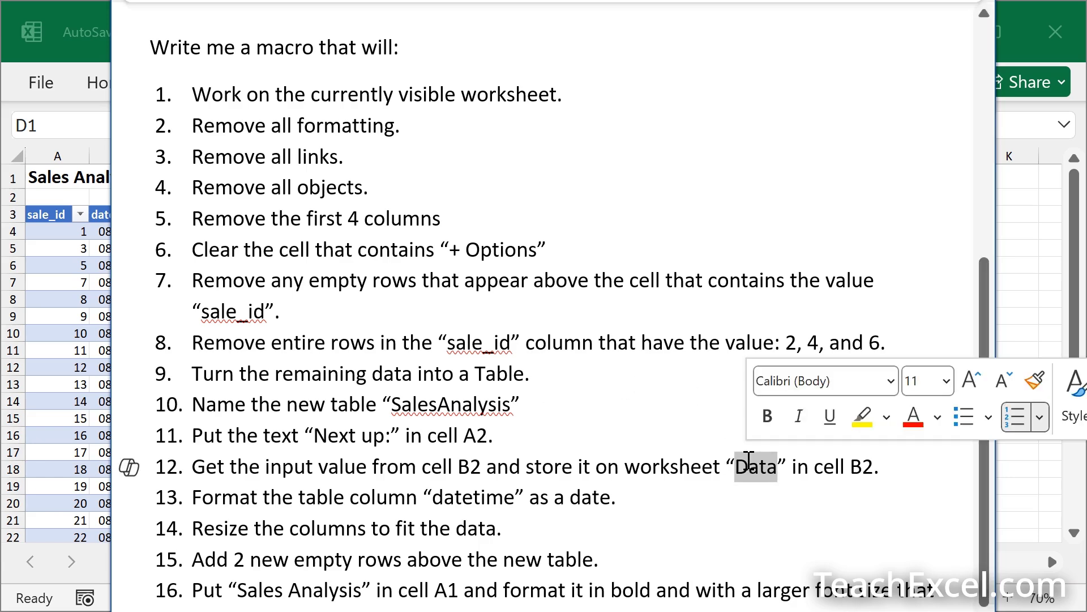
pyautogui.scroll(8, 517, 269)
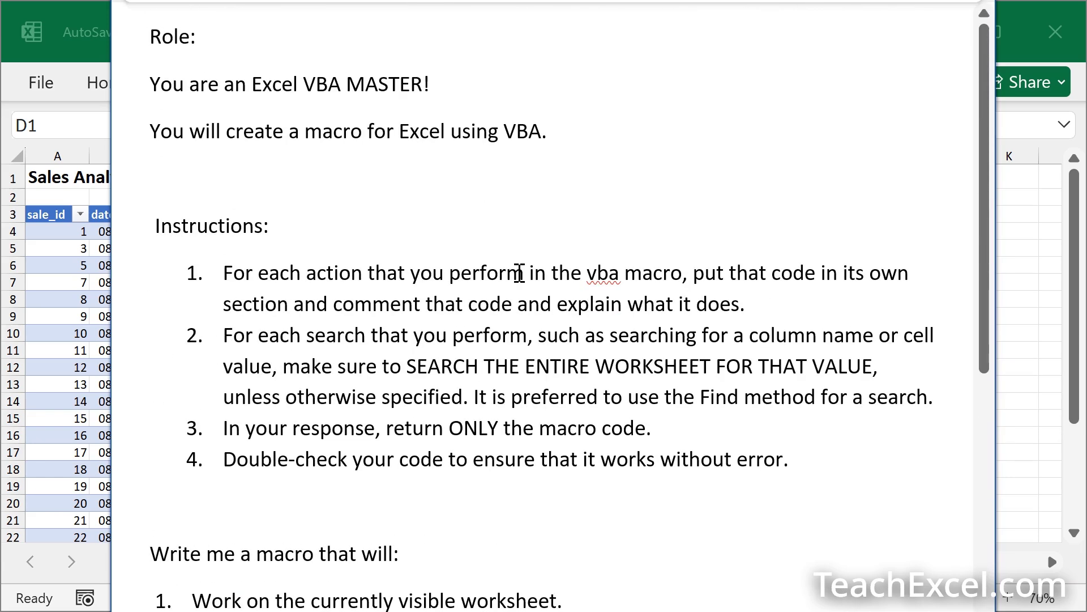
pyautogui.scroll(-3, 518, 273)
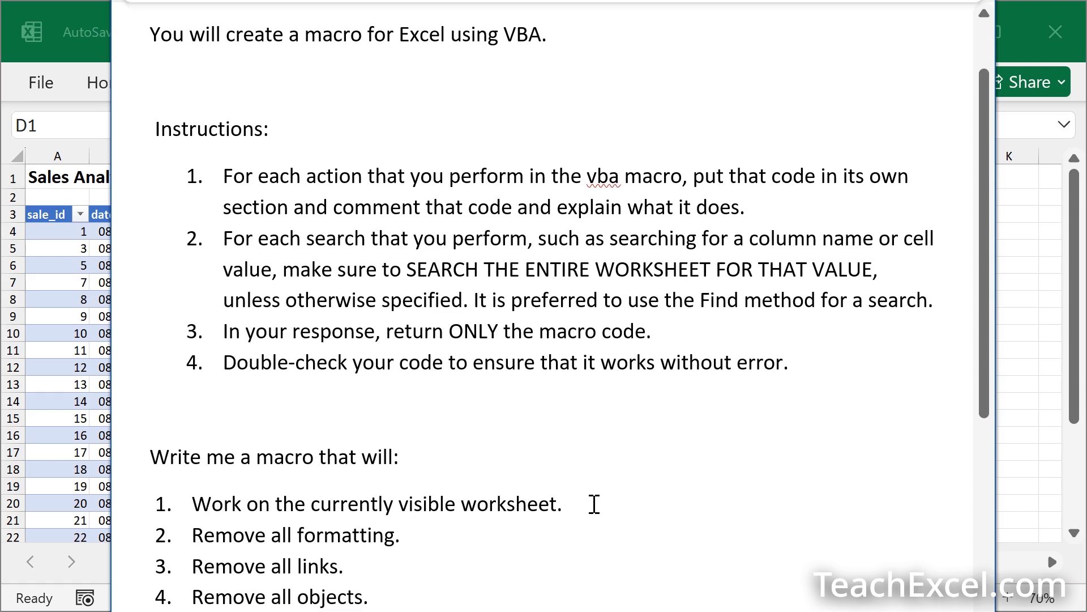
pyautogui.scroll(-13, 594, 504)
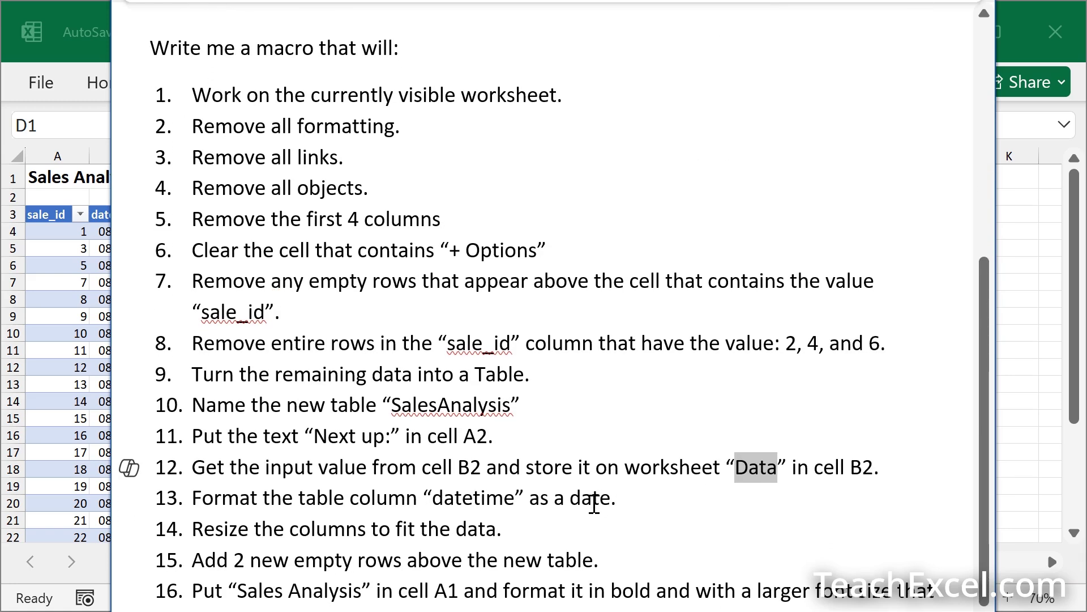
pyautogui.scroll(-1, 594, 503)
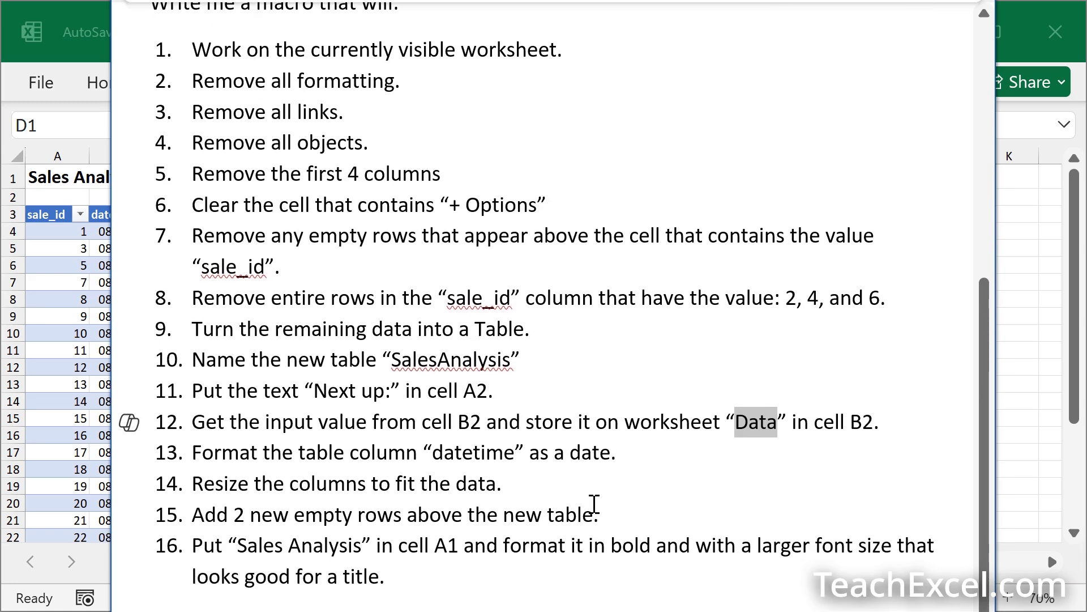
# Rewrite step 12's ending to copy the "inputValue" cell's value into the "outputValue" cell.
pyautogui.click(426, 422)
pyautogui.moveTo(424, 422); pyautogui.dragTo(870, 422)
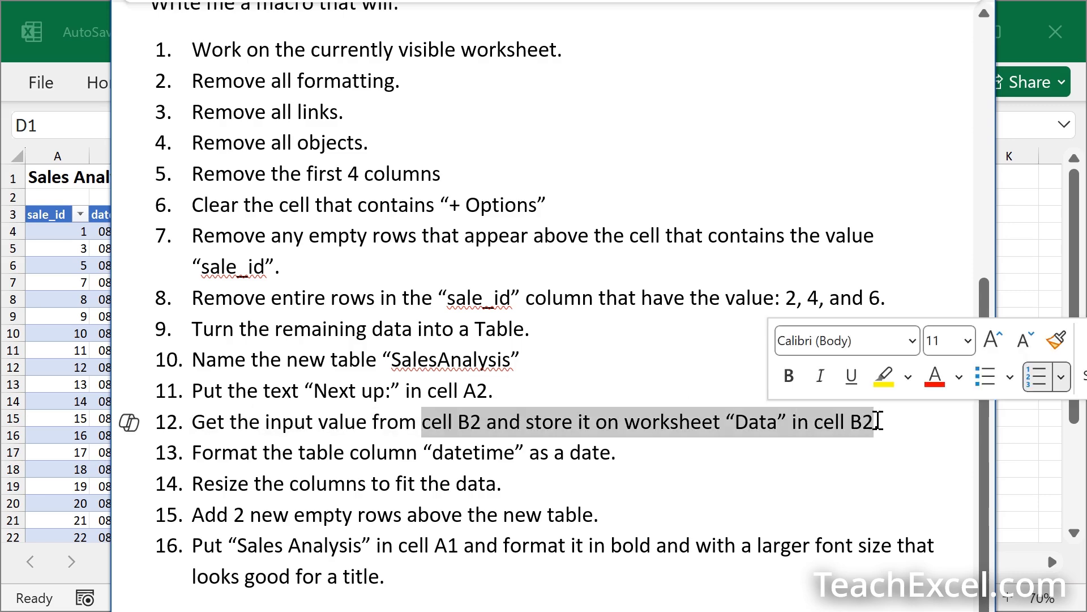
pyautogui.press('Delete')
pyautogui.write('the cell n')
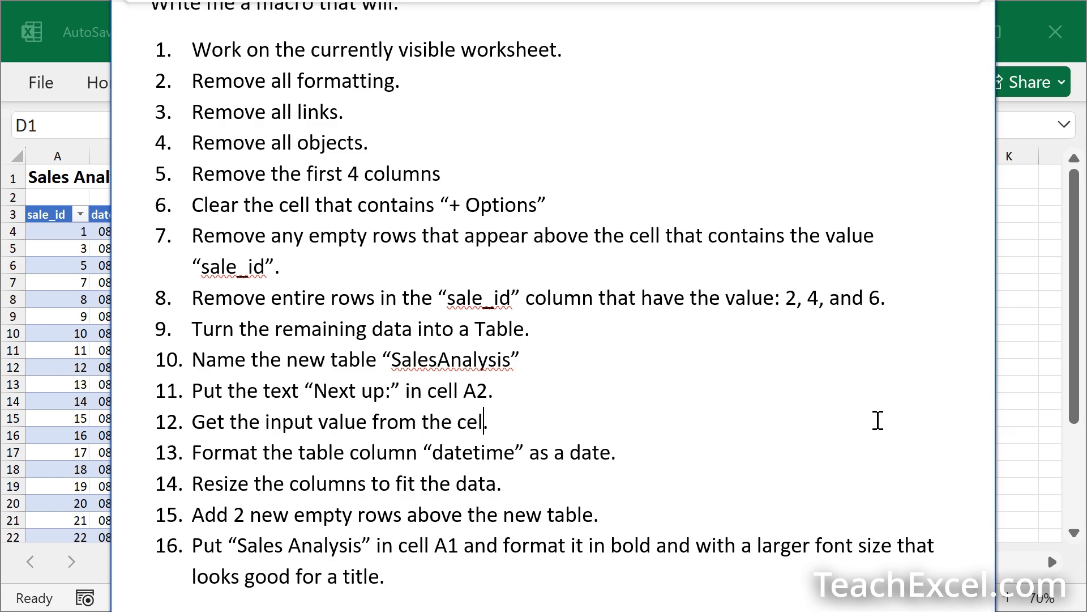
pyautogui.write('amed "in')
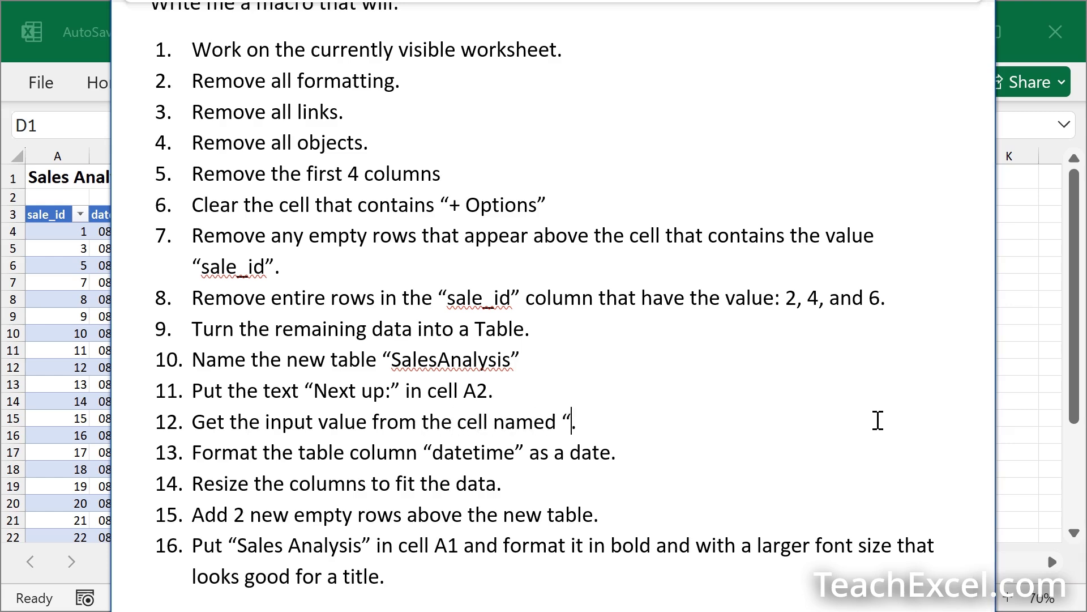
pyautogui.write('putValue"')
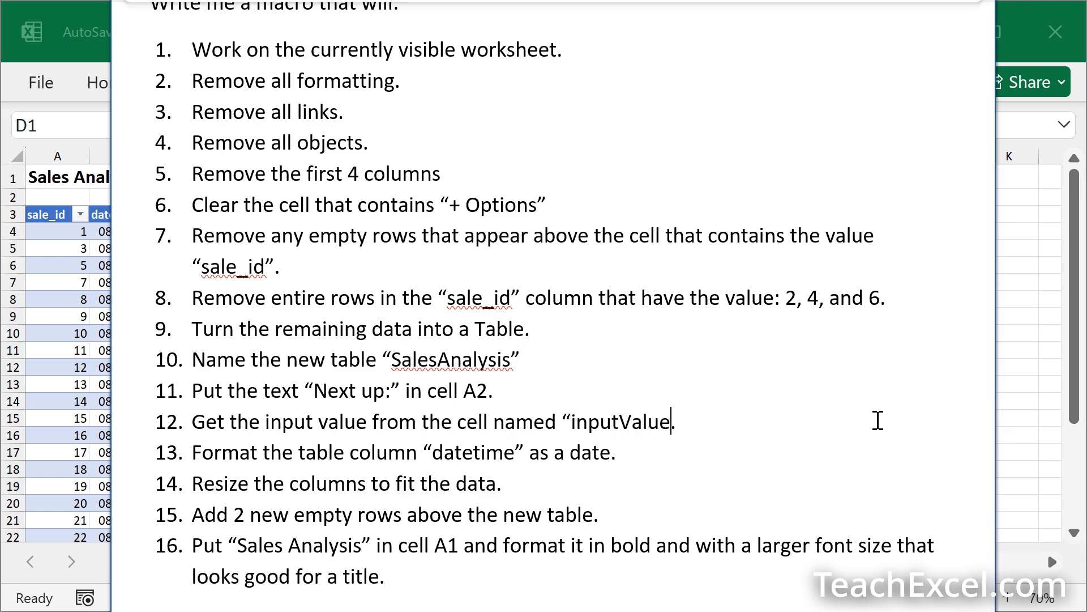
pyautogui.write(' and pu')
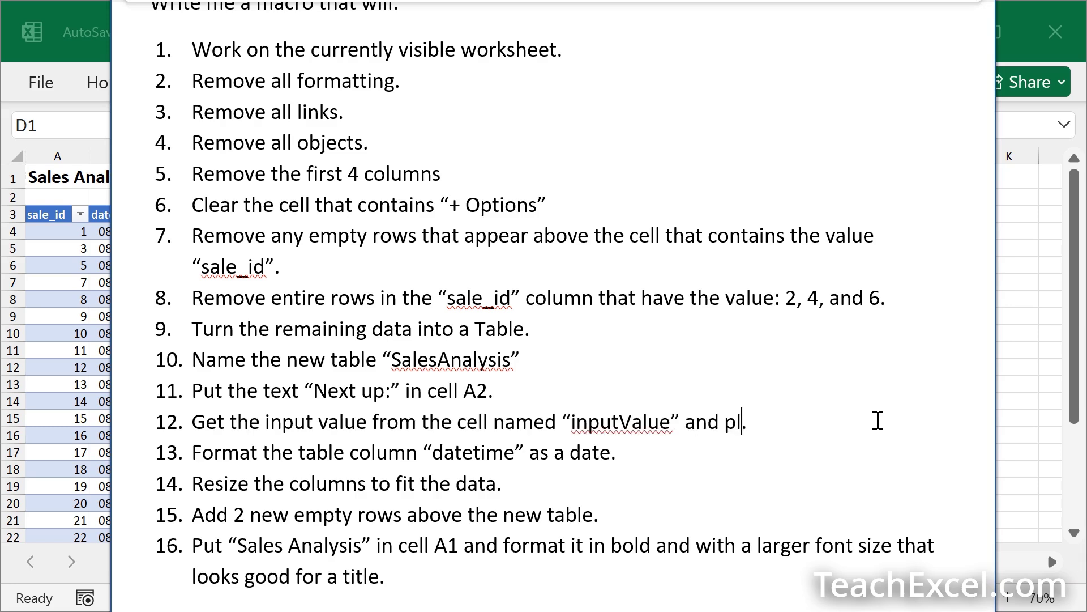
pyautogui.write('t that value')
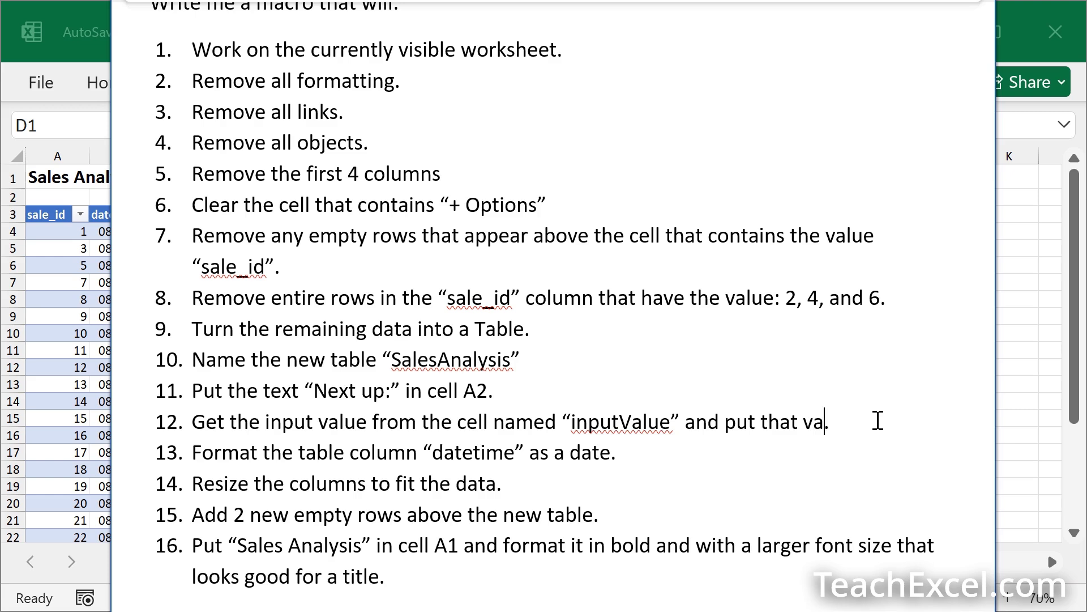
pyautogui.write(' into the cell ')
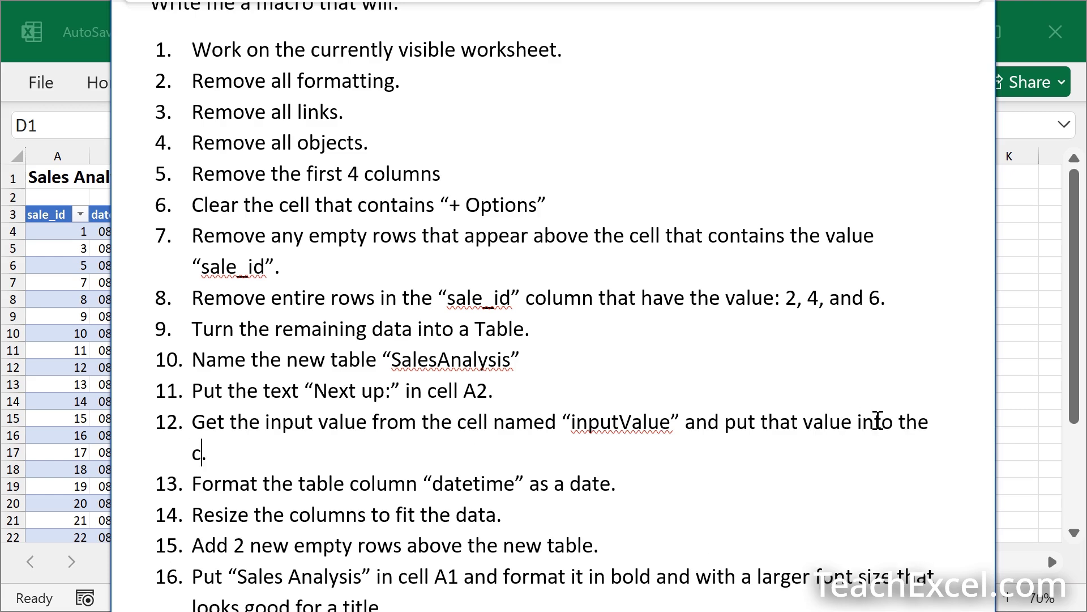
pyautogui.write('name')
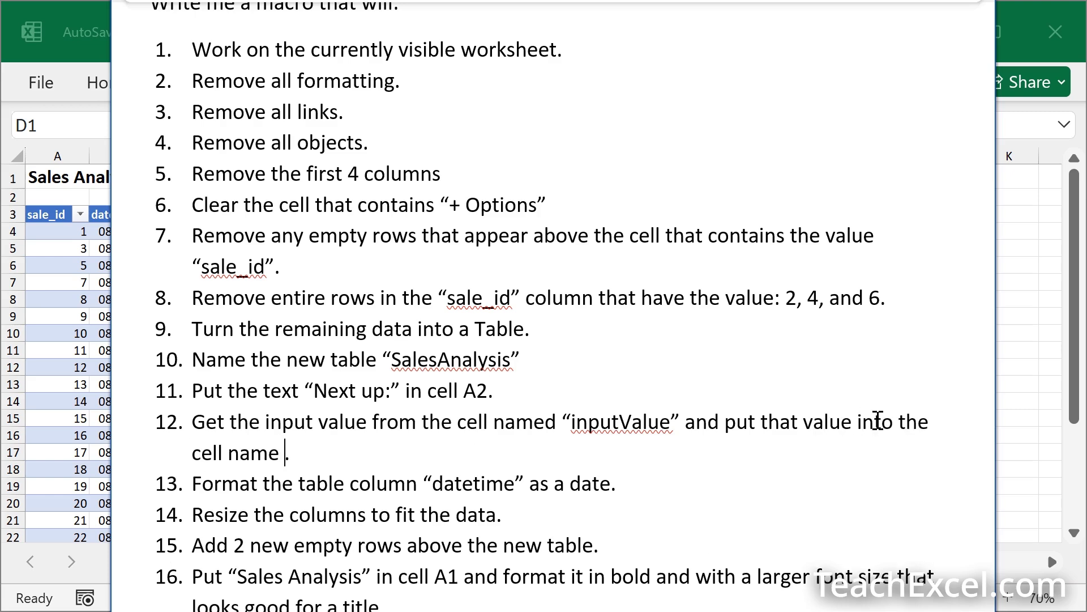
pyautogui.write('"outputV')
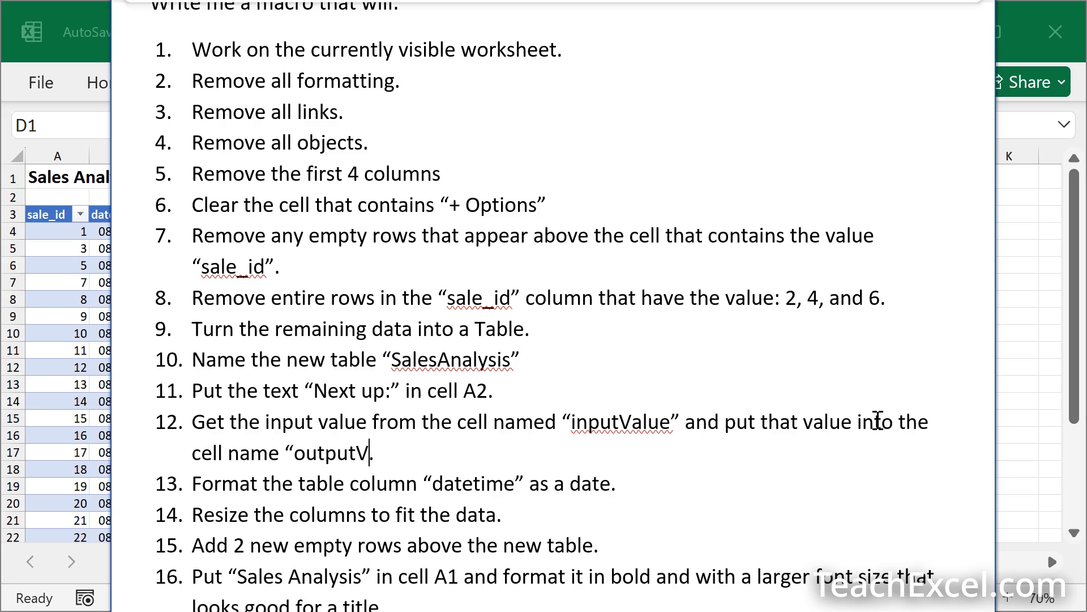
pyautogui.write('alue".')
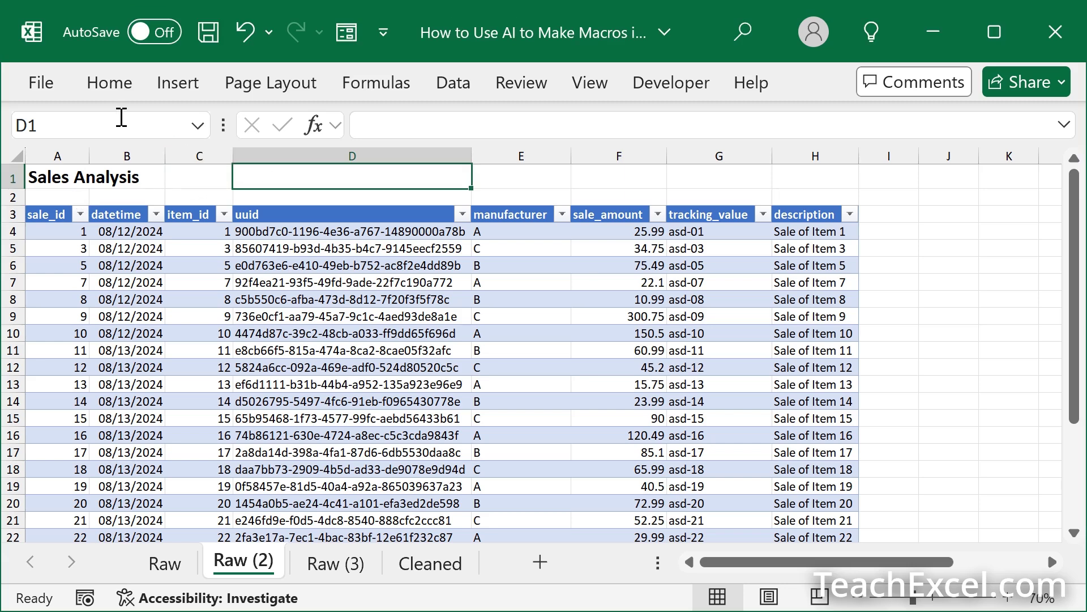
# Name cell D1 'newName' in the Name Box.
pyautogui.click(122, 117)
pyautogui.write('newName')
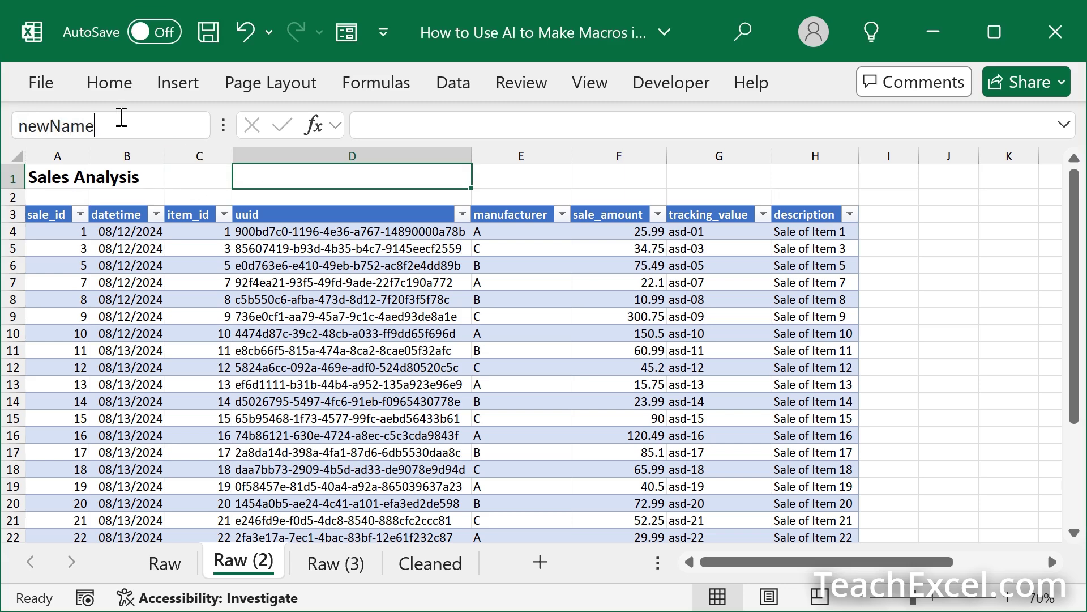
pyautogui.press('Return')
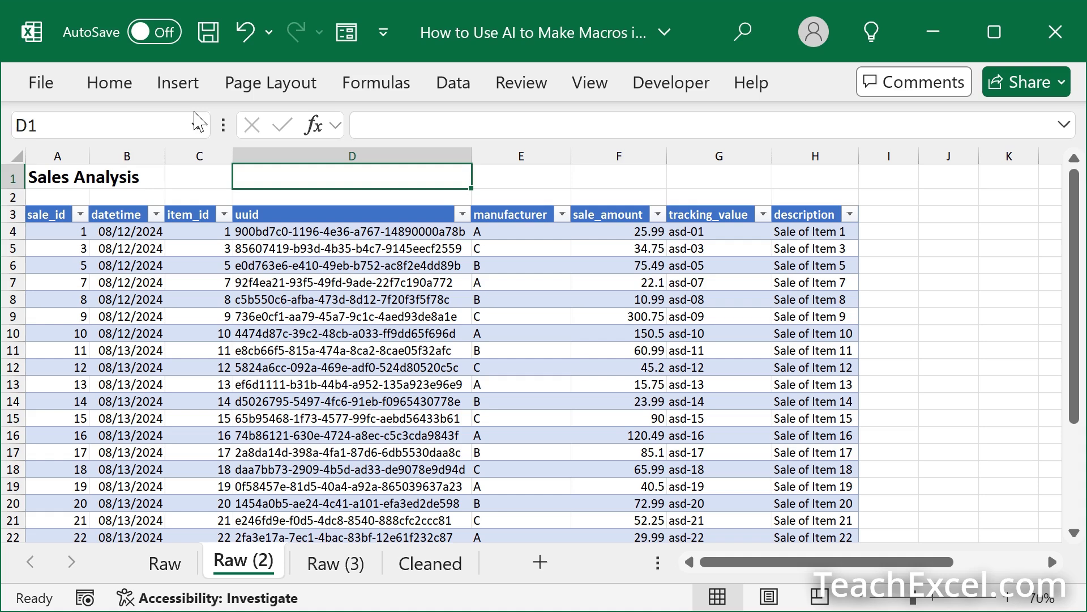
# Jump to the newName cell from the Name Box list, then go back to the Word prompt.
pyautogui.click(199, 125)
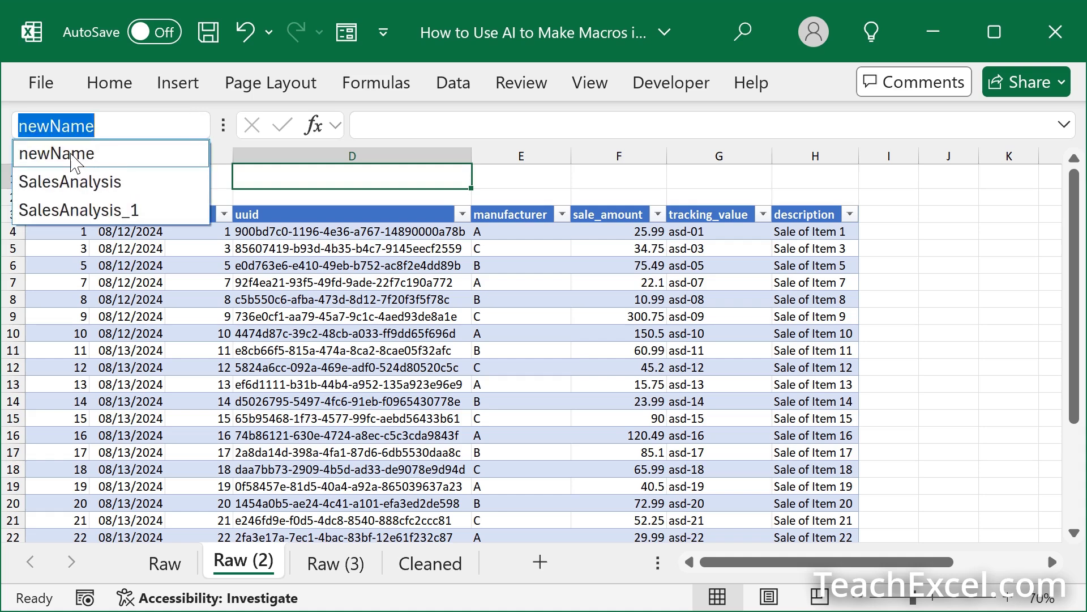
pyautogui.click(65, 154)
pyautogui.click(183, 184)
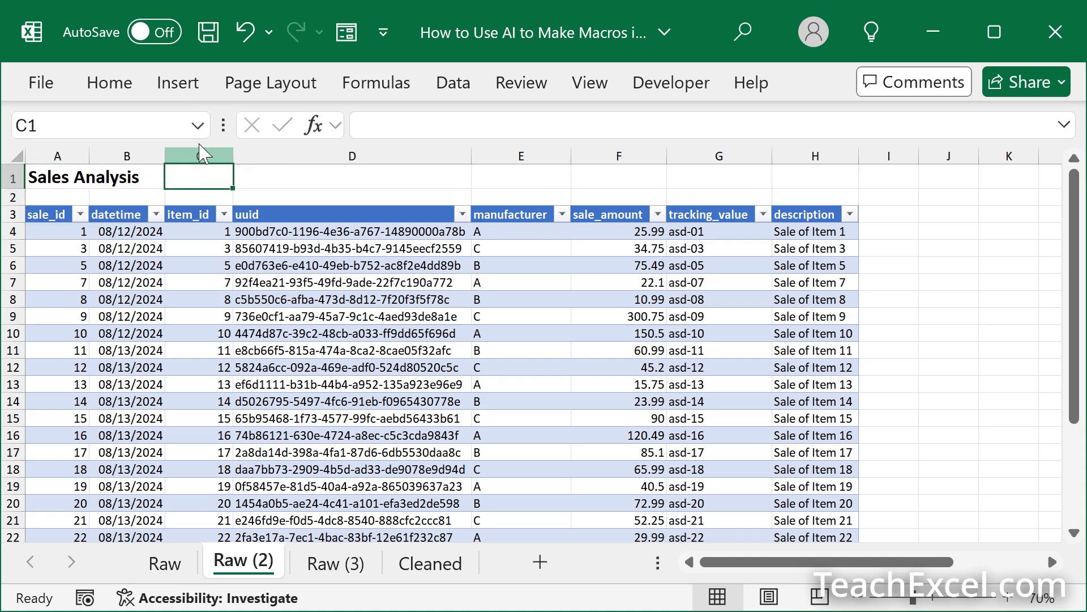
pyautogui.click(199, 126)
pyautogui.click(74, 160)
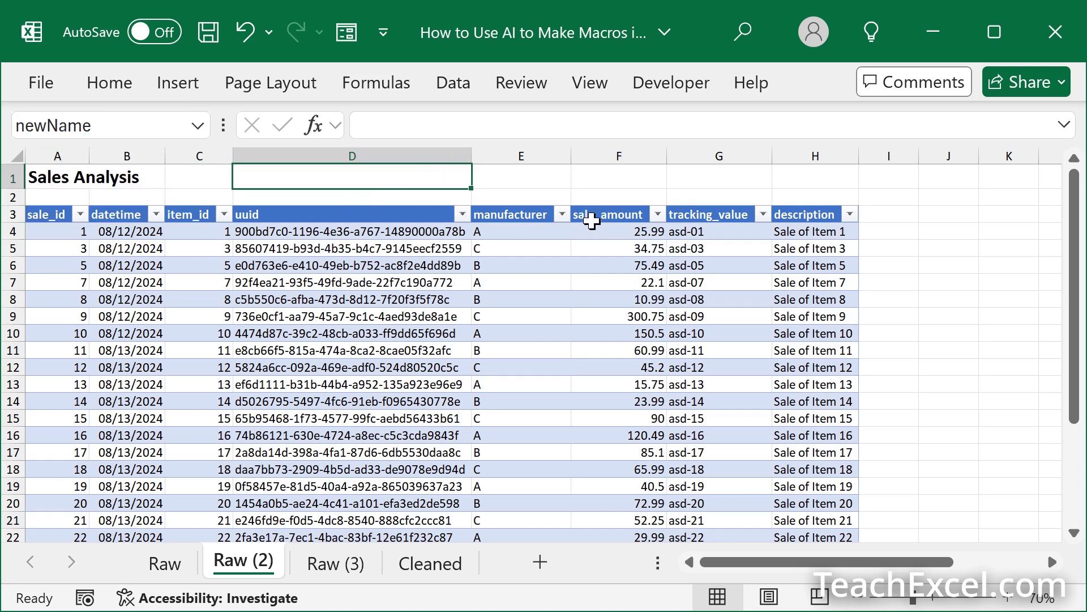
pyautogui.hotkey('alt', 'Tab')
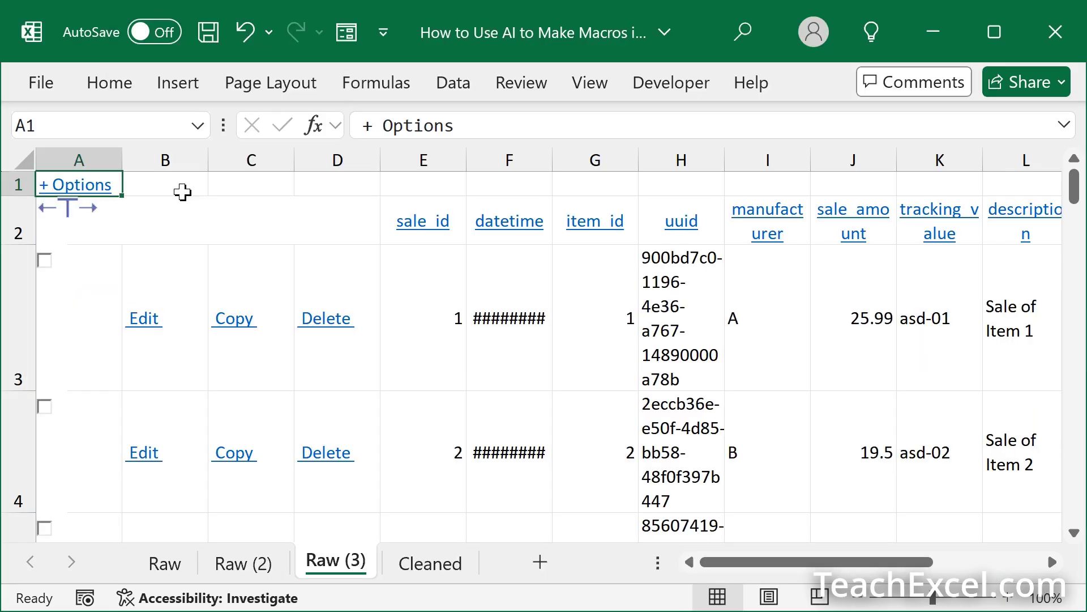
# Run the CleanAndFormatSalesData1 macro from the Alt+F8 Macro list on Raw (3).
pyautogui.hotkey('alt', 'F8')
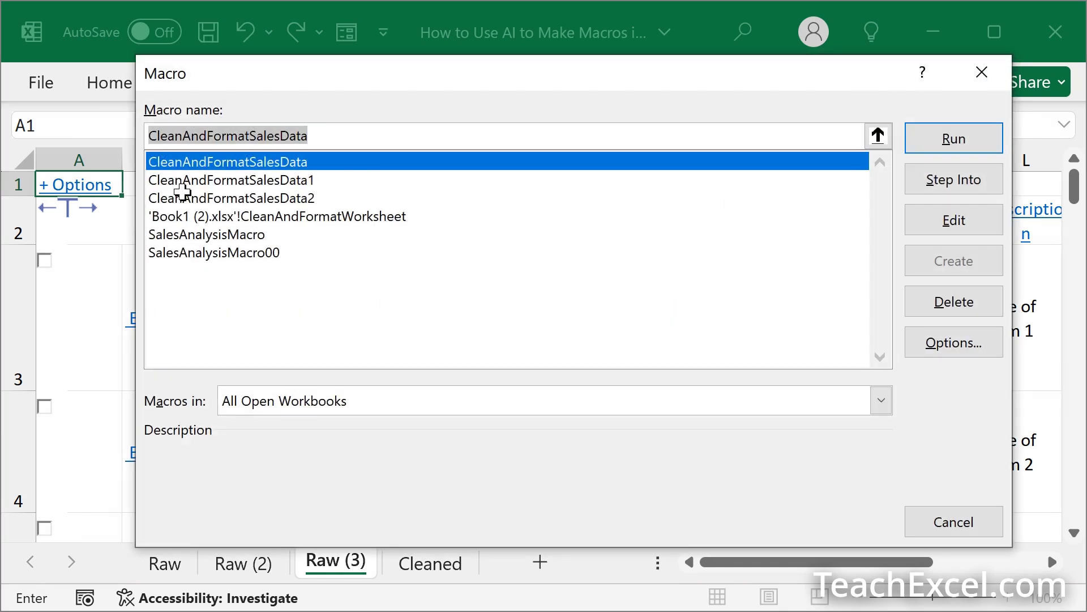
pyautogui.click(261, 181)
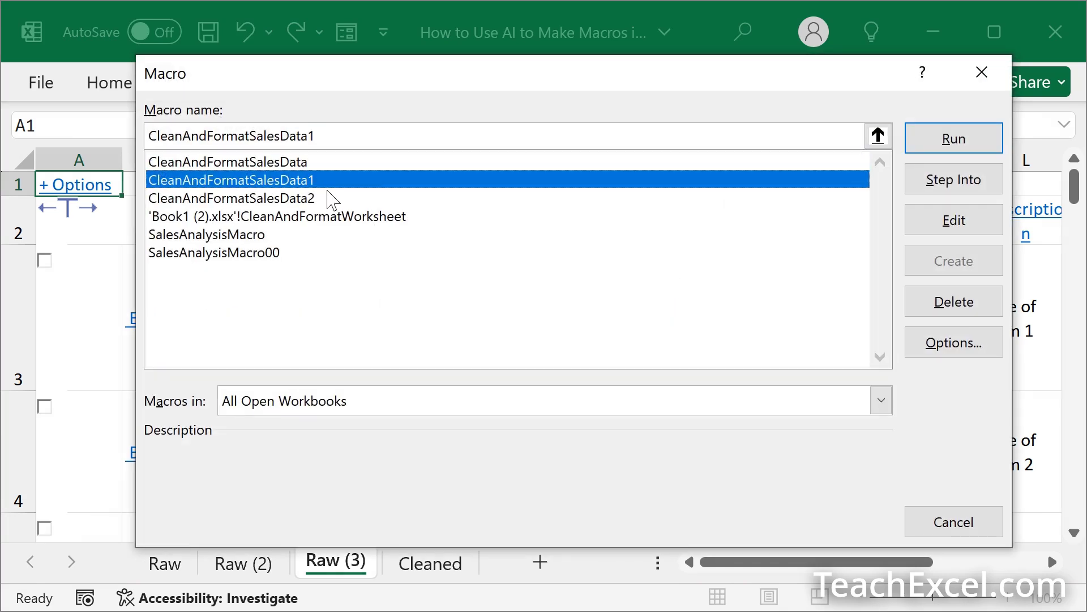
pyautogui.click(963, 141)
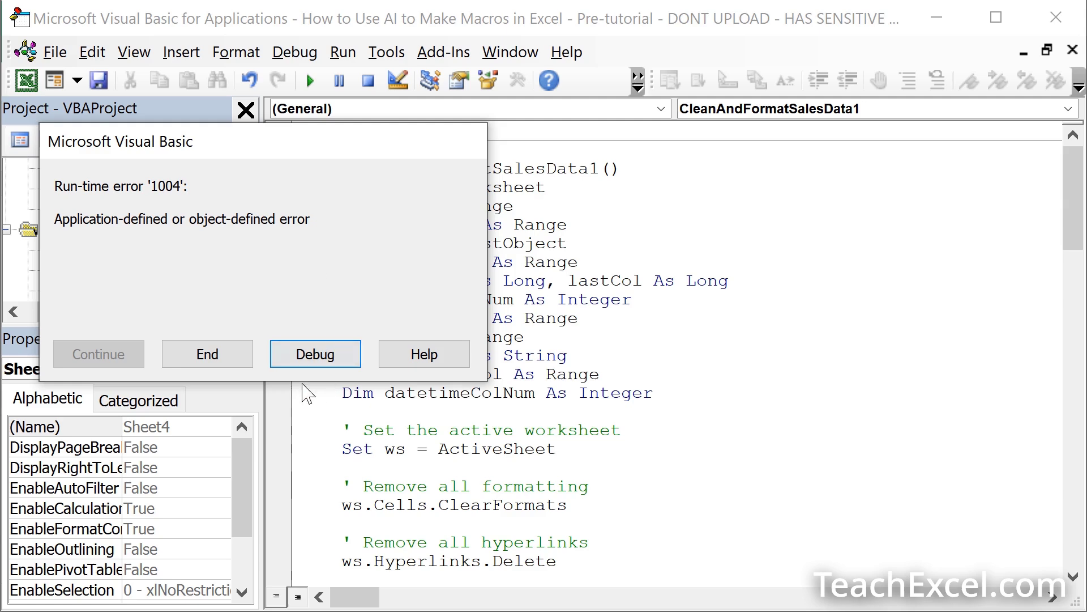
# Debug error 1004 and select the whole failing Do While CountA line.
pyautogui.click(294, 357)
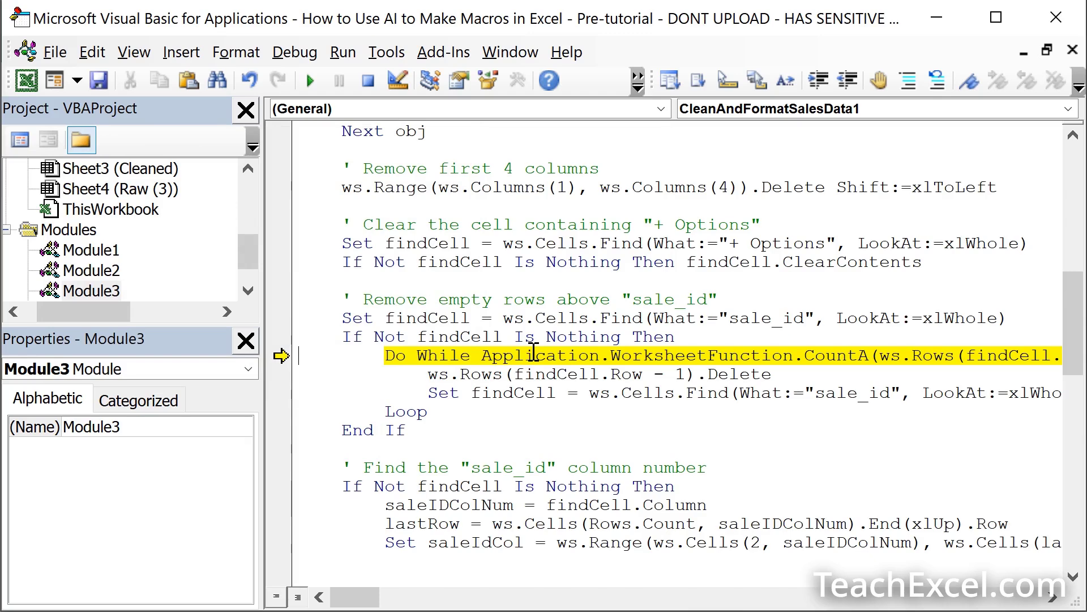
pyautogui.hotkey('alt', 'Tab')
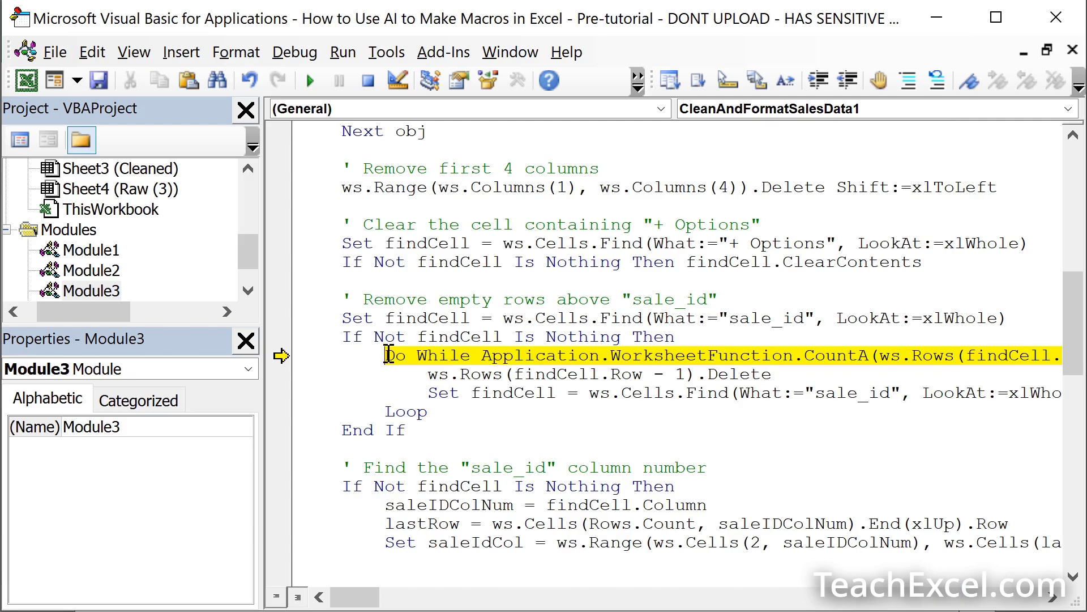
pyautogui.click(389, 355)
pyautogui.hotkey('shift', 'End')
pyautogui.hotkey('ctrl', 'c')
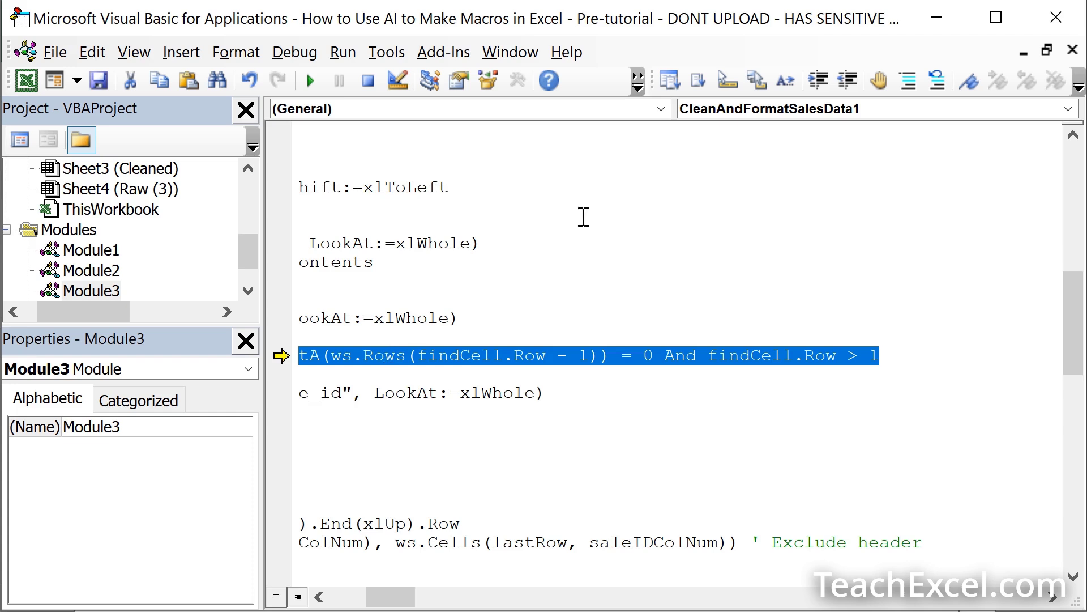
# Paste the failing Do While line over the bracketed placeholder and copy the whole question.
pyautogui.hotkey('alt', 'Tab')
pyautogui.click(742, 251)
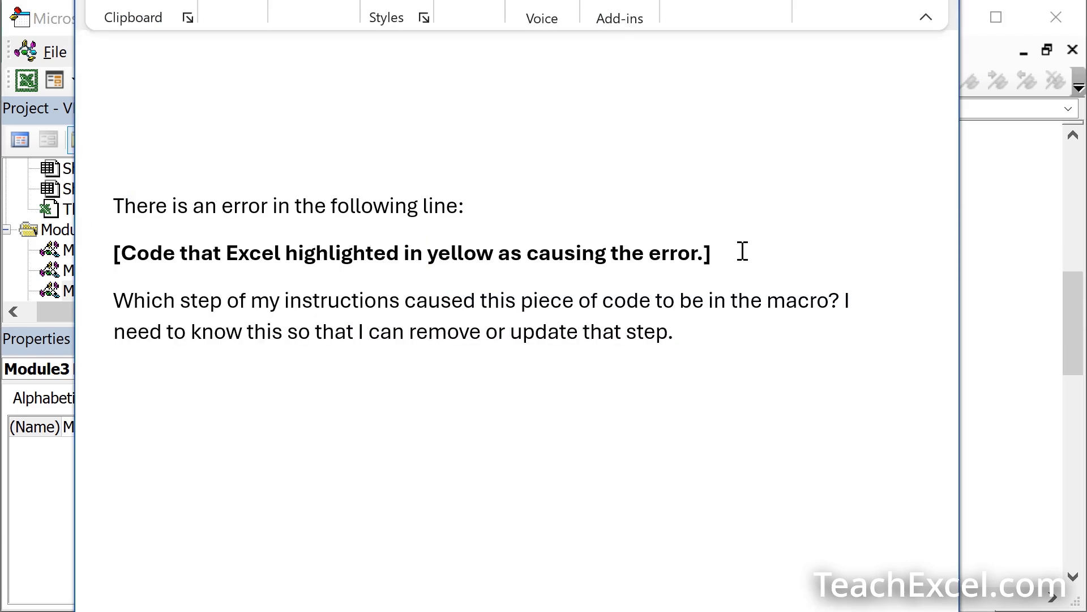
pyautogui.hotkey('shift', 'Home')
pyautogui.hotkey('ctrl', 'v')
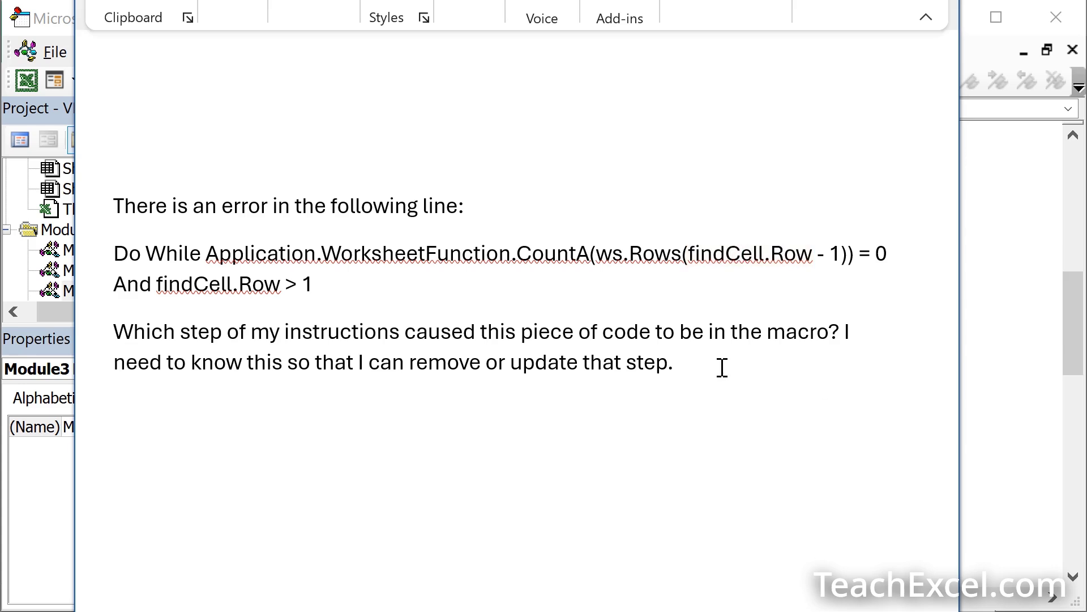
pyautogui.moveTo(721, 369); pyautogui.dragTo(107, 199)
pyautogui.hotkey('ctrl', 'c')
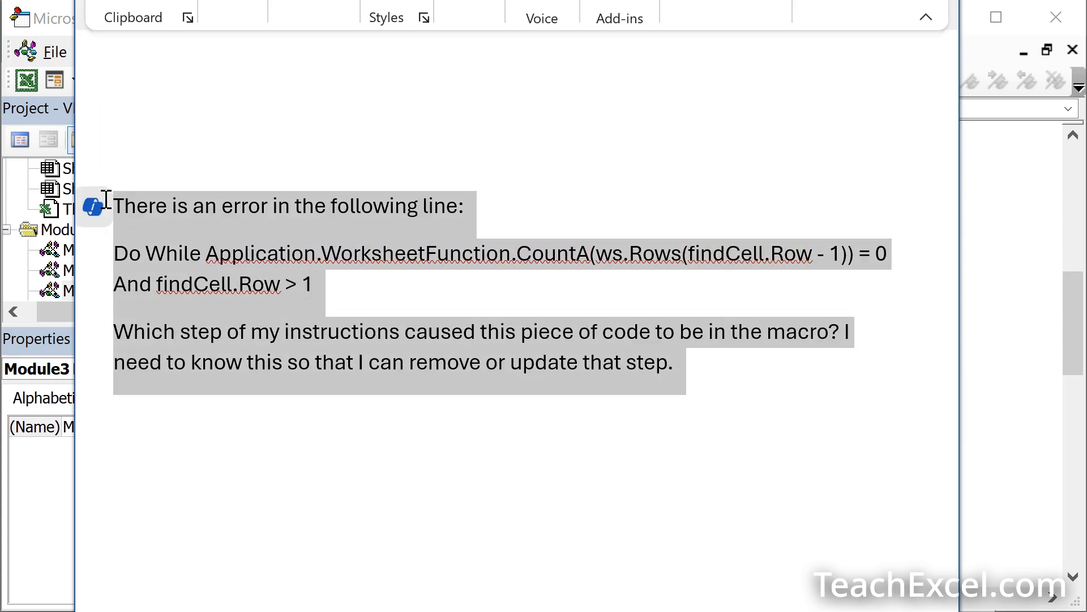
pyautogui.click(218, 126)
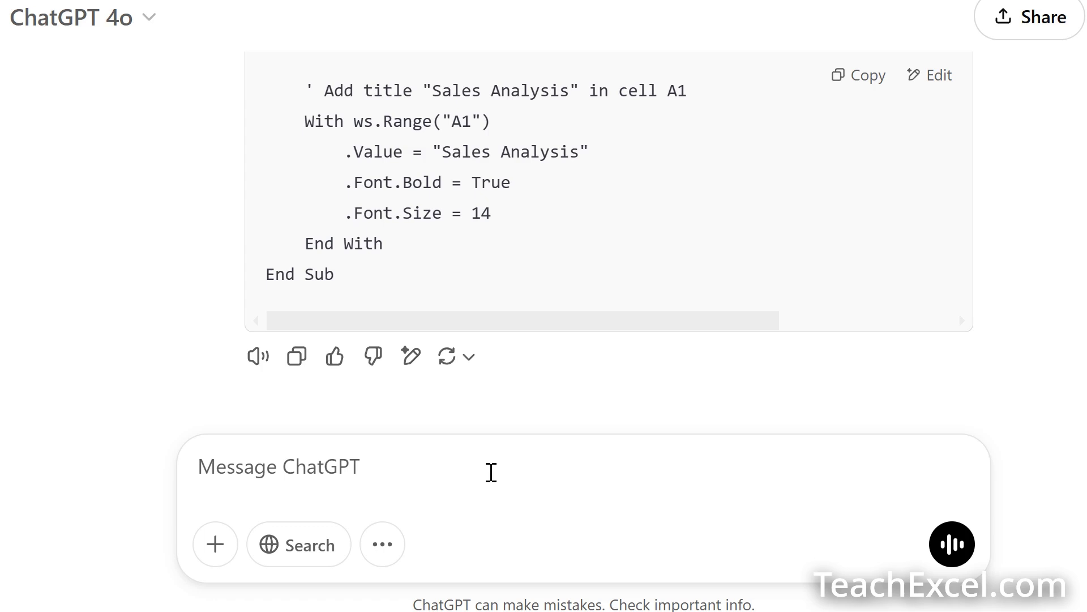
# Send ChatGPT the question asking which step produced the failing Do While line.
pyautogui.hotkey('ctrl', 'v')
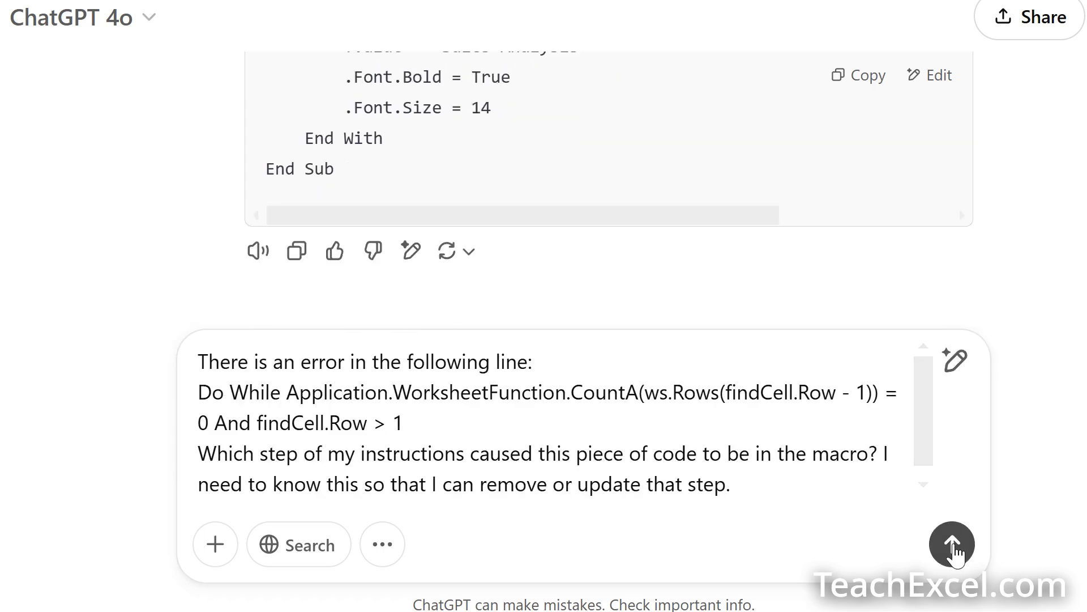
pyautogui.click(952, 545)
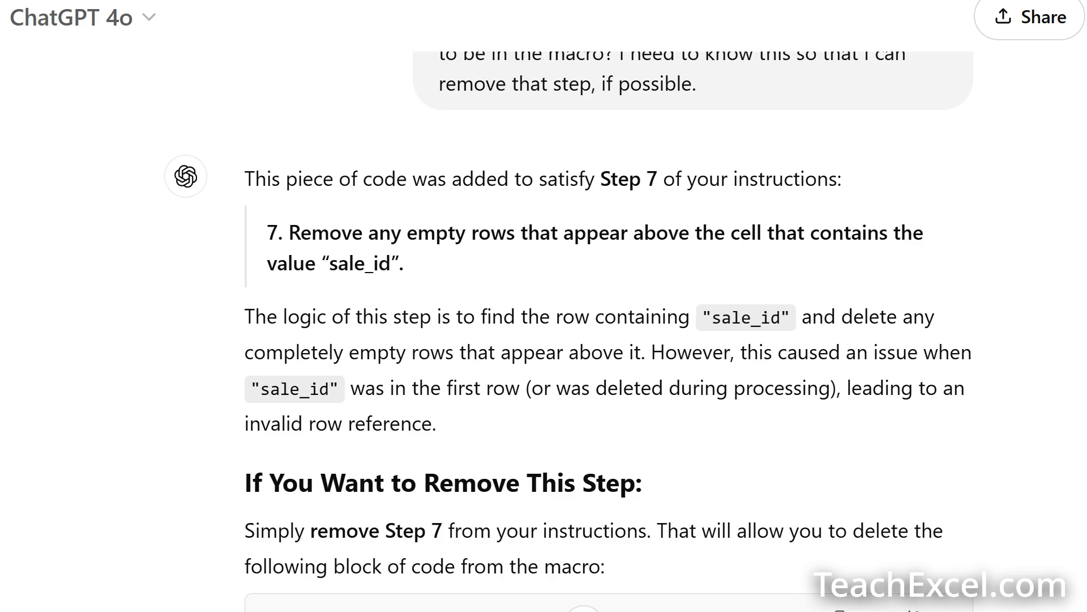
pyautogui.hotkey('alt', 'Tab')
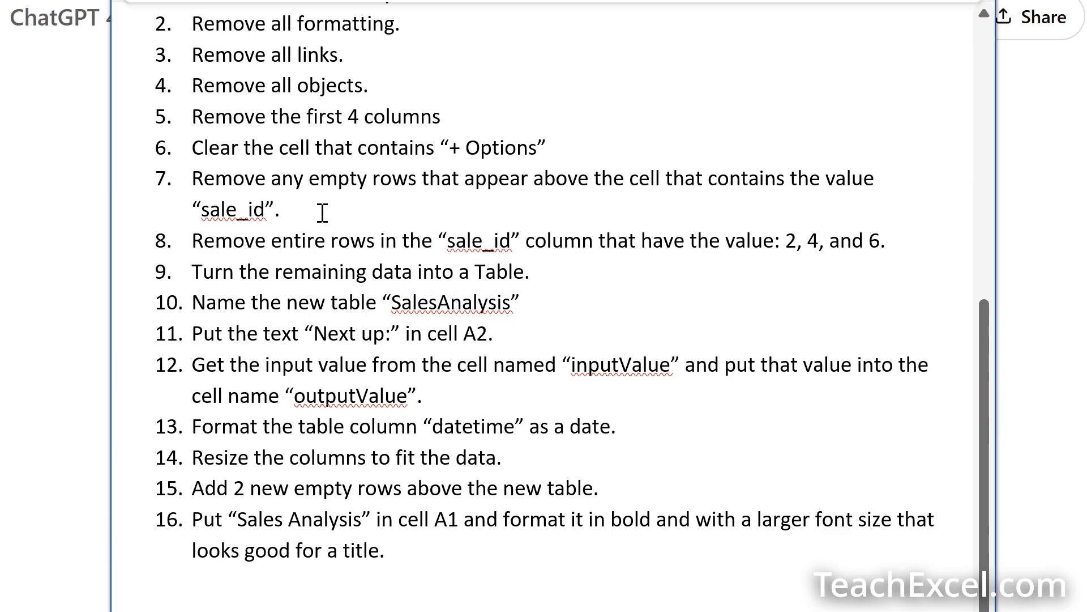
pyautogui.tripleClick(238, 209)
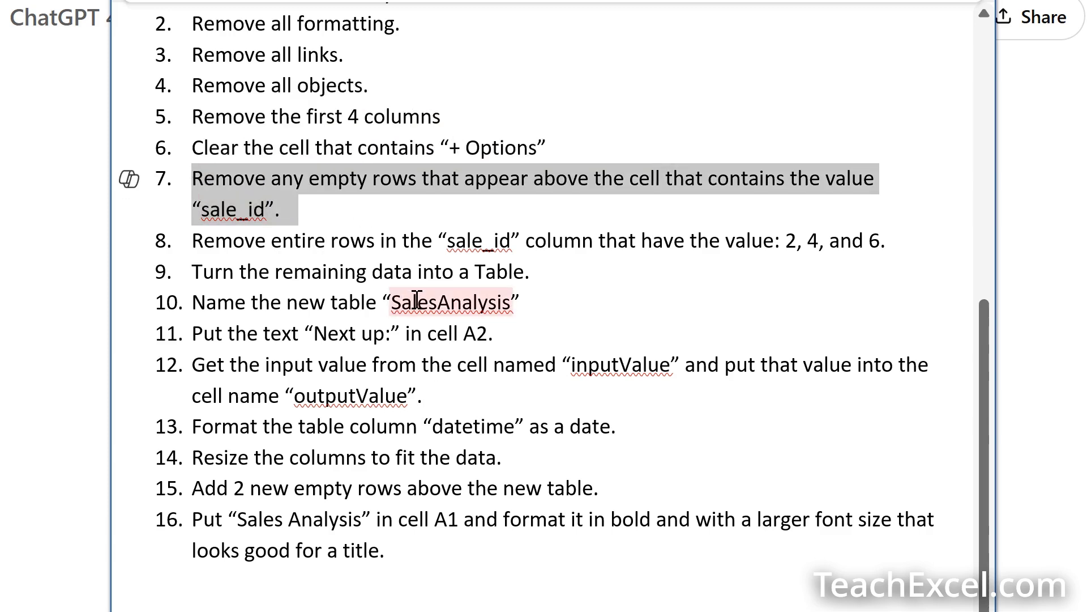
pyautogui.click(378, 221)
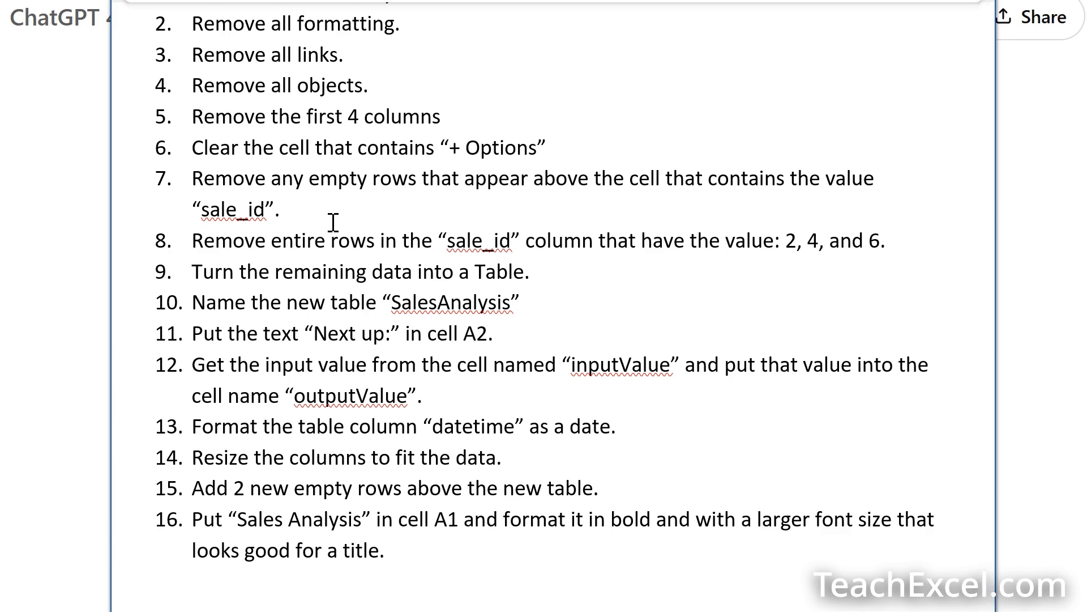
pyautogui.moveTo(308, 211); pyautogui.dragTo(195, 191)
pyautogui.hotkey('ctrl', 'c')
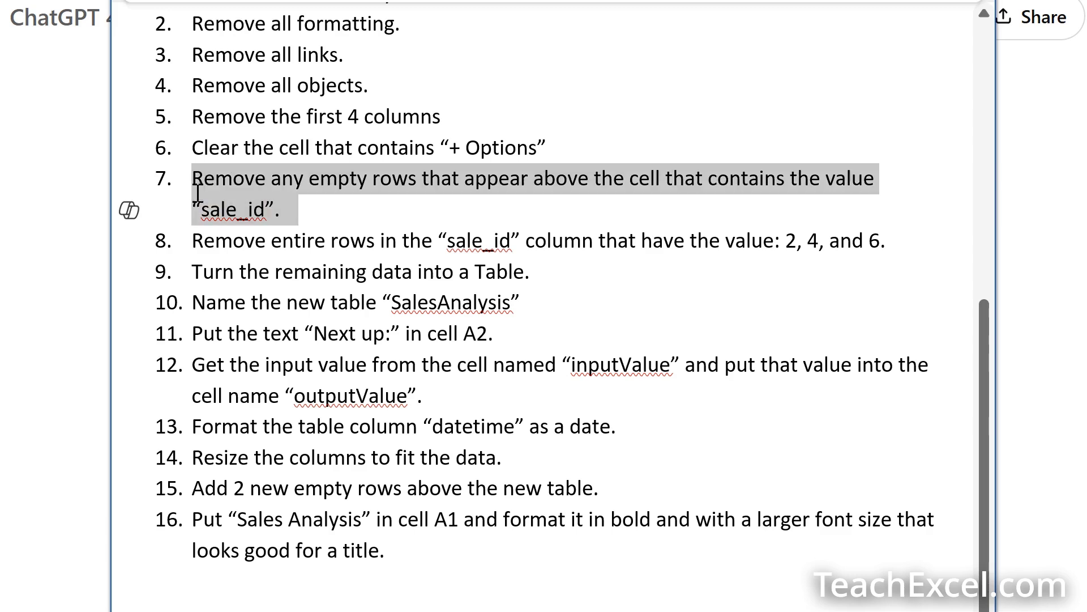
pyautogui.press('Delete')
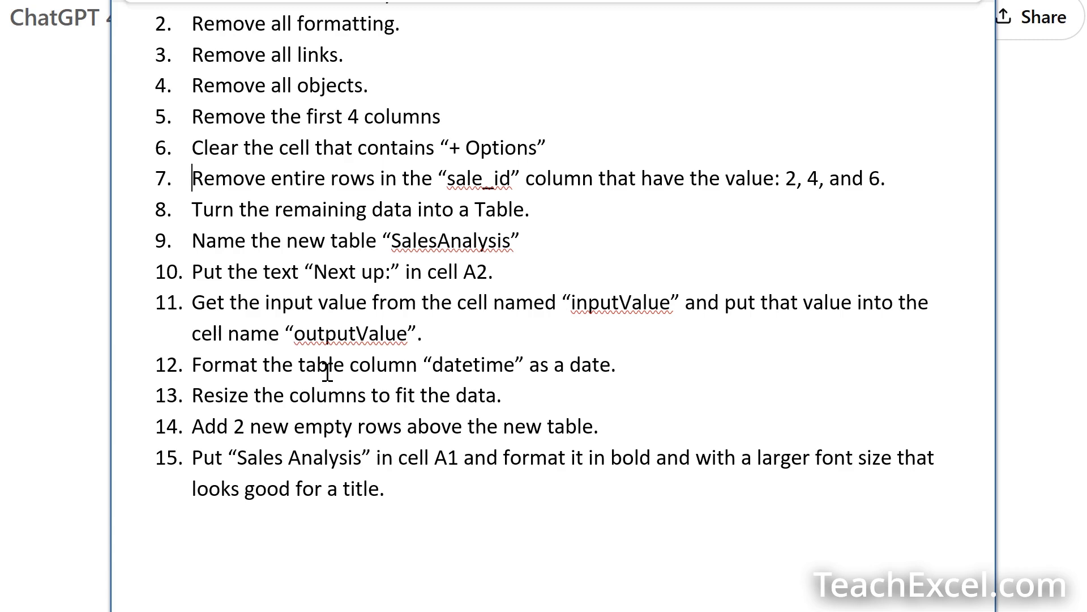
pyautogui.hotkey('ctrl', 'v')
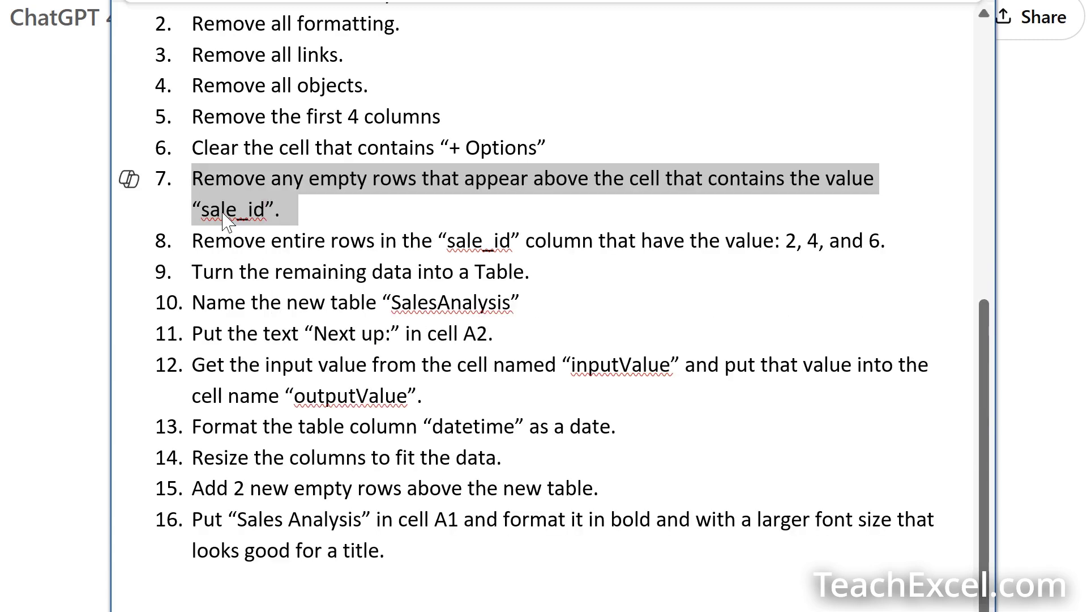
# Deselect step 7 and minimize Word to reveal the VBA editor.
pyautogui.click(363, 216)
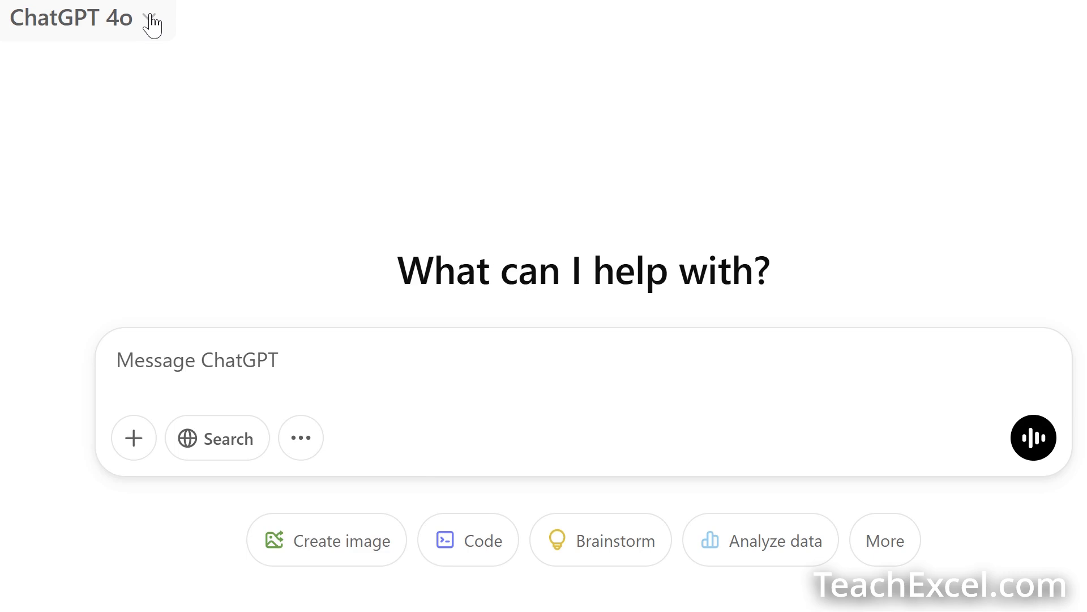
pyautogui.click(151, 20)
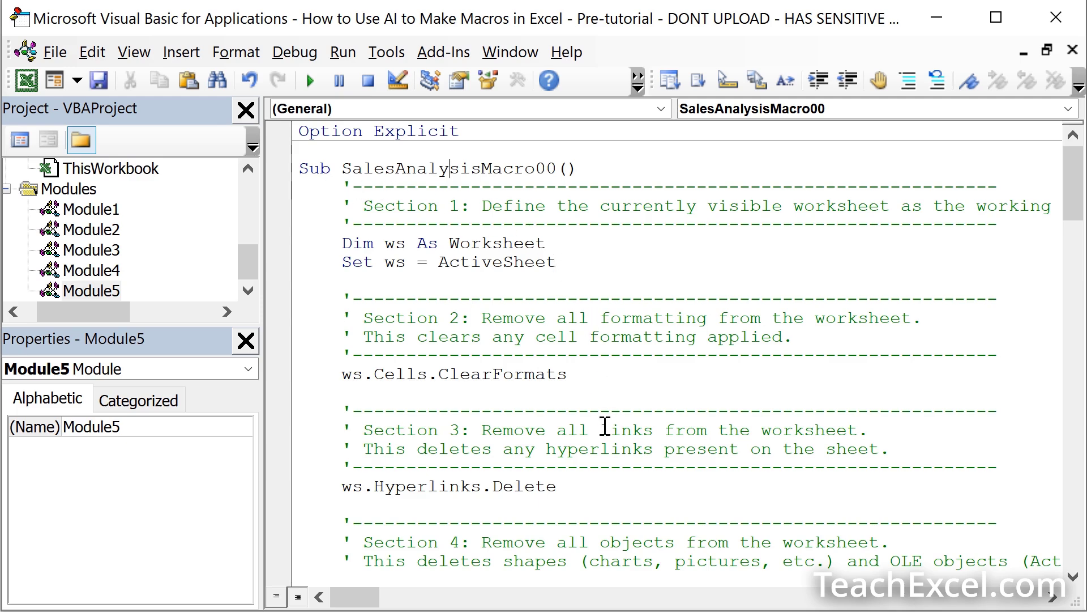
# Scroll through SalesAnalysisMacro00's commented sections, then return to the Word prompt.
pyautogui.moveTo(1072, 202)
pyautogui.mouseDown()
pyautogui.moveTo(1075, 428)
pyautogui.moveTo(1065, 183)
pyautogui.mouseUp()
pyautogui.hotkey('alt', 'Tab')
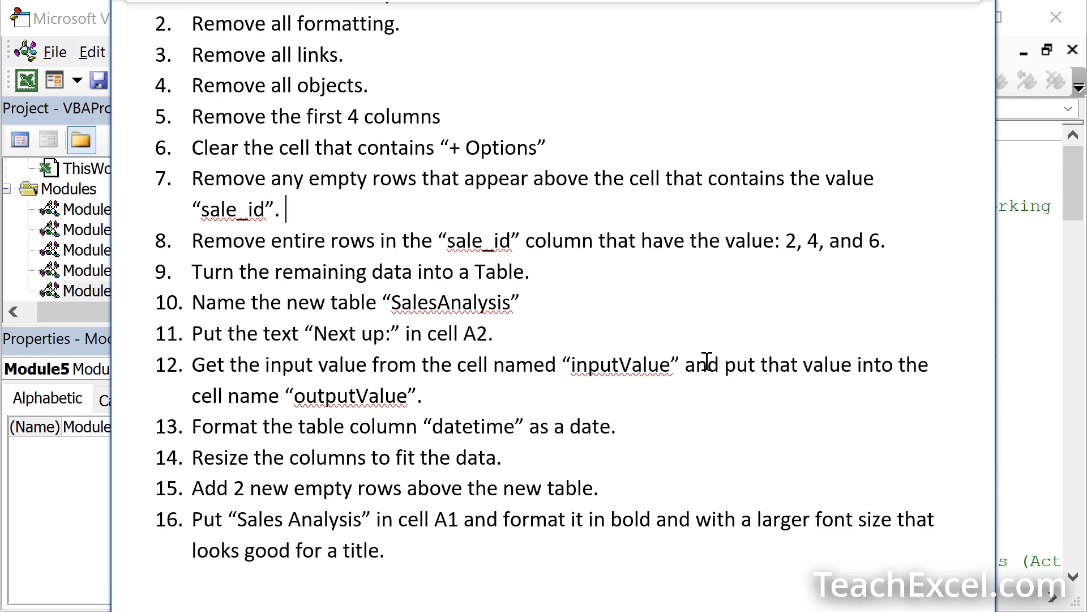
# Scroll to the top and put the cursor on the empty line below the Role sentence.
pyautogui.scroll(8, 536, 278)
pyautogui.scroll(3, 537, 280)
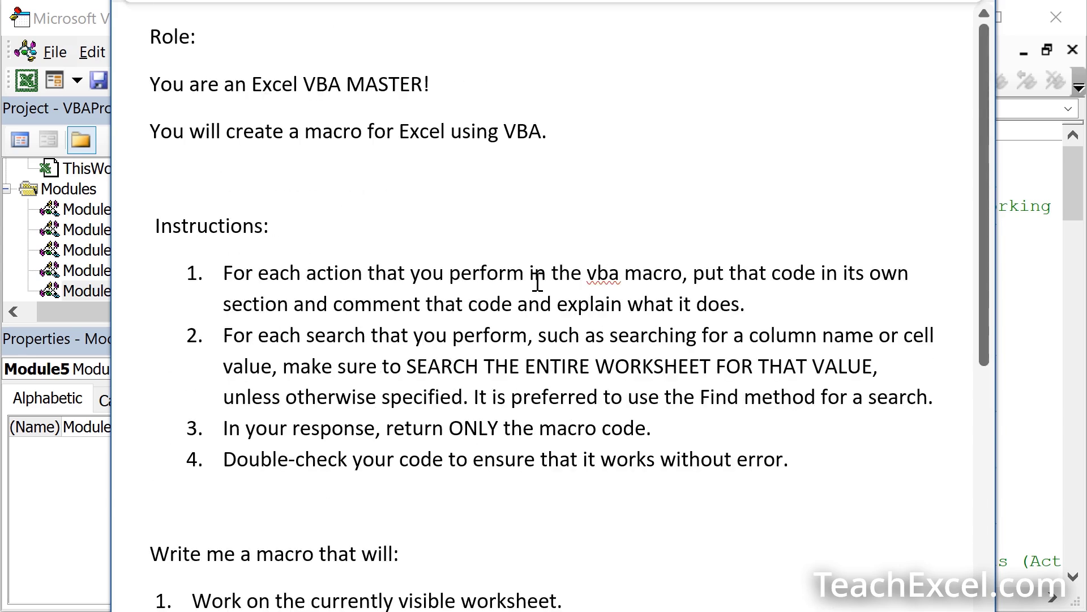
pyautogui.click(439, 184)
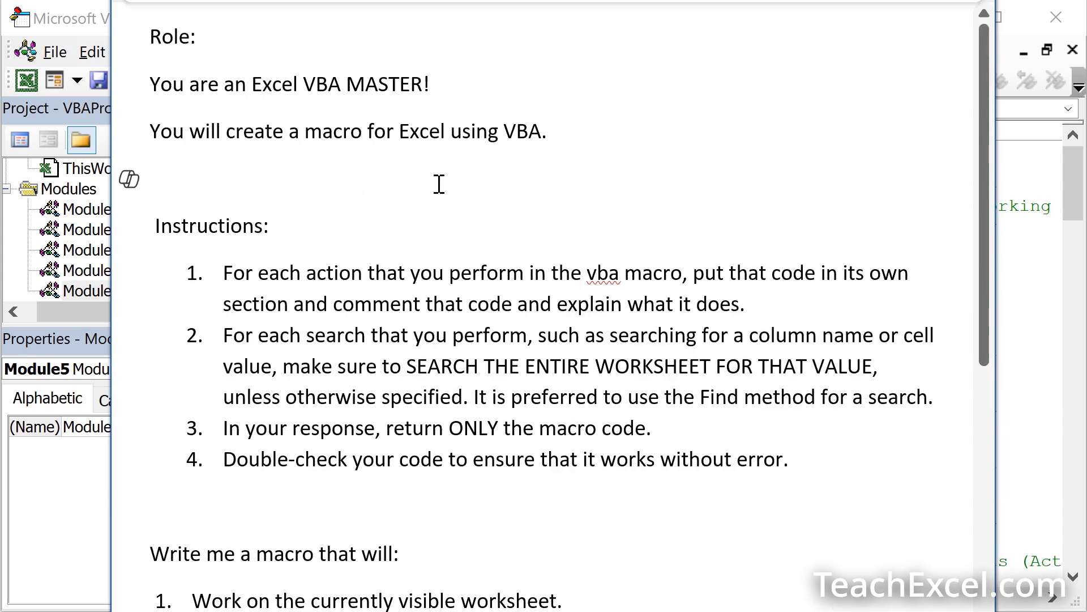